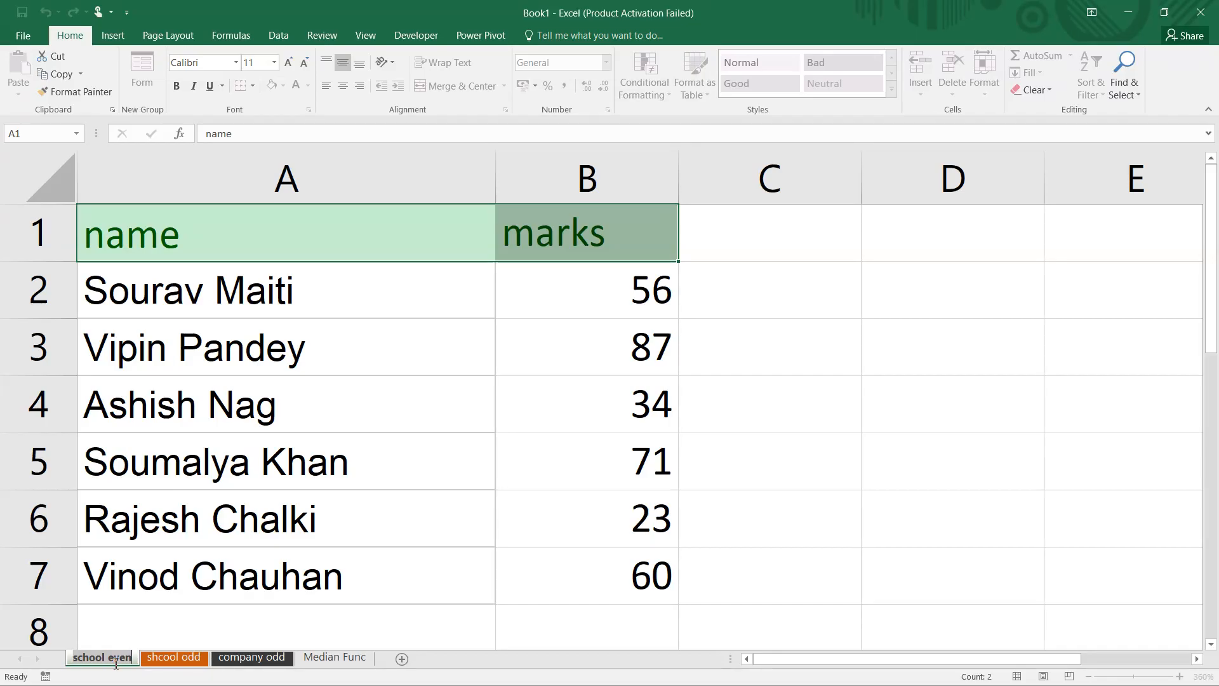
- Look over the sheet options for shcool odd and school even, including the tab colour palette
click(170, 657)
right_click(184, 657)
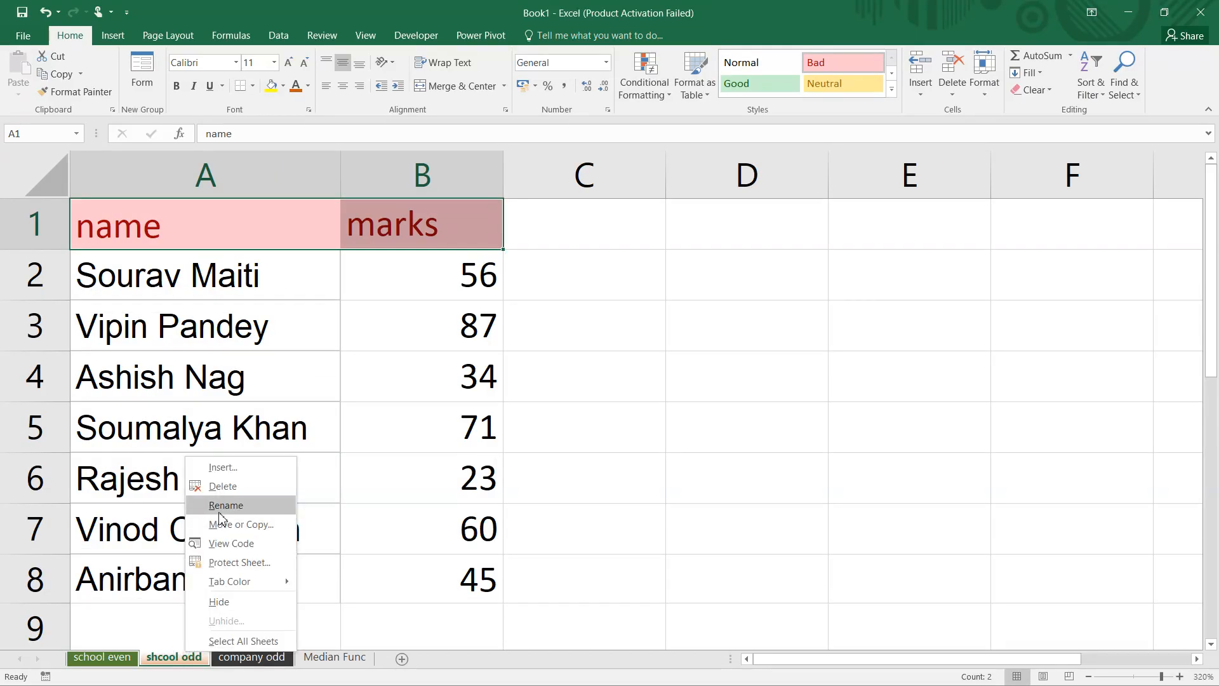
click(116, 664)
ctrl+click(116, 663)
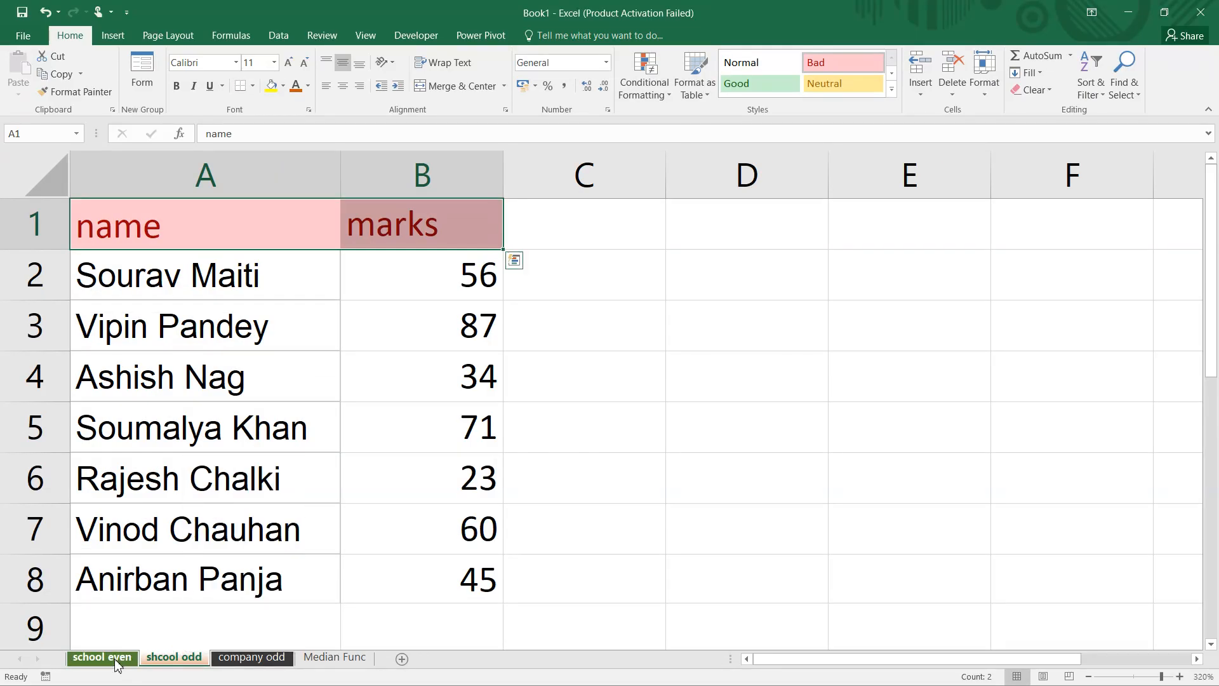
right_click(116, 664)
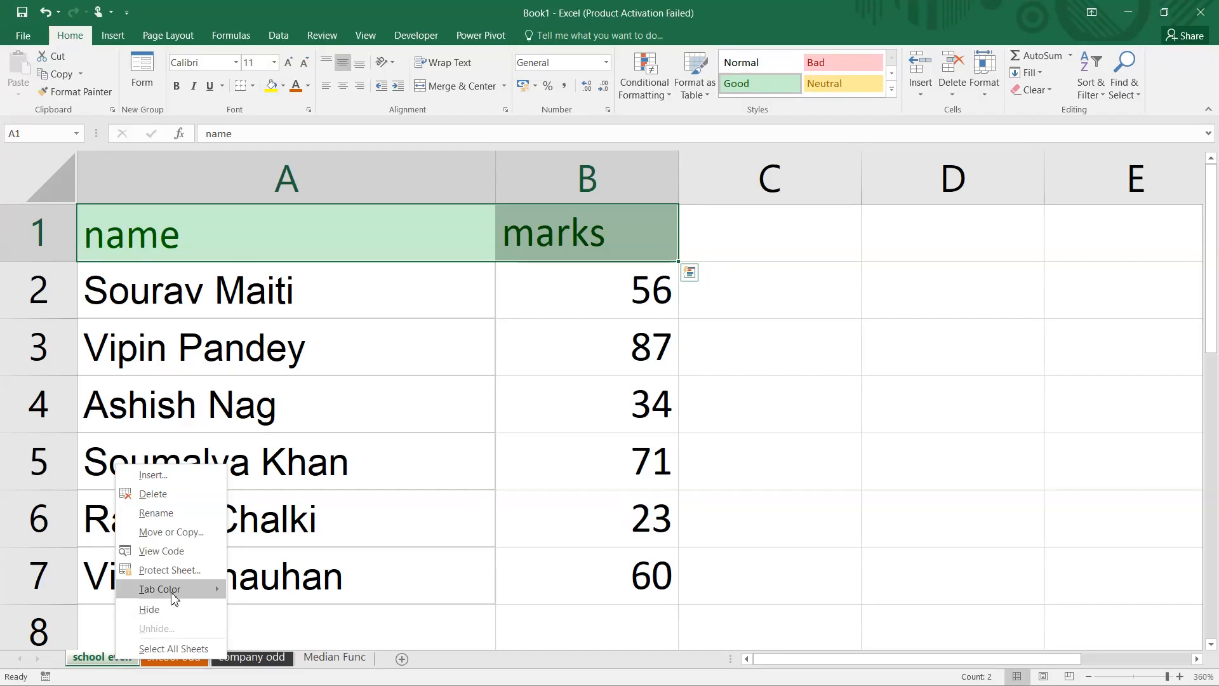
mouse_move(173, 597)
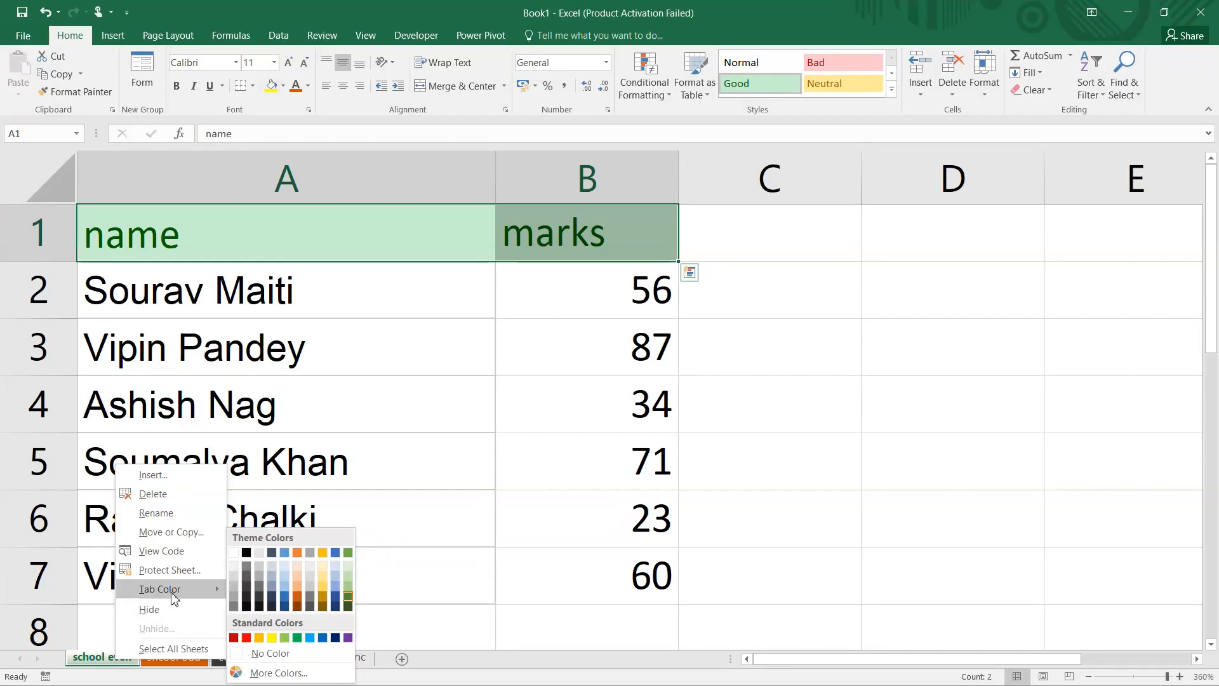
click(105, 663)
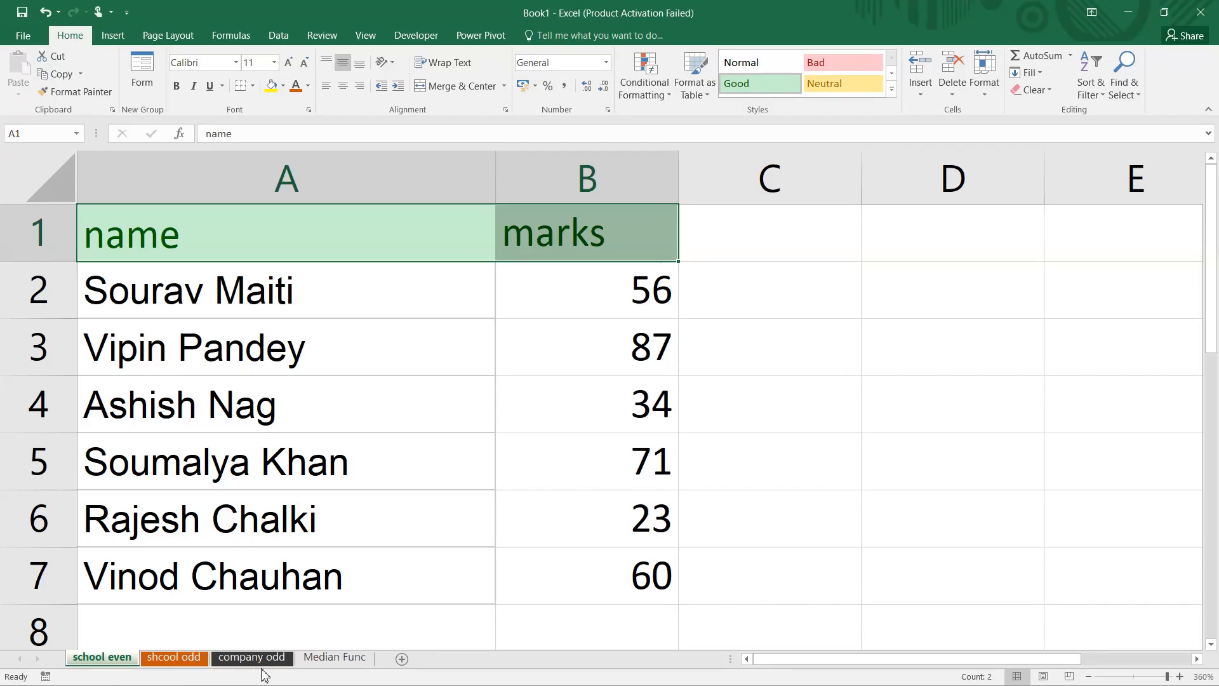
- Review the Median Func explanation, the school even marks and the salary data on the company odd sheet
click(325, 664)
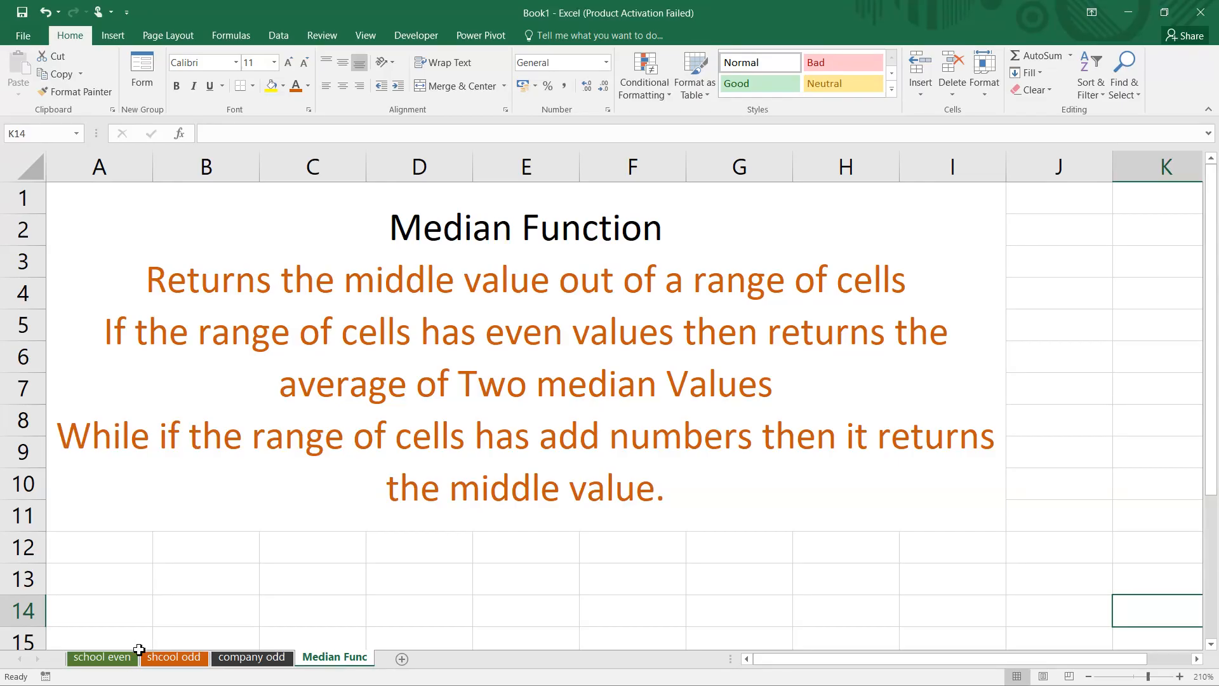
click(121, 664)
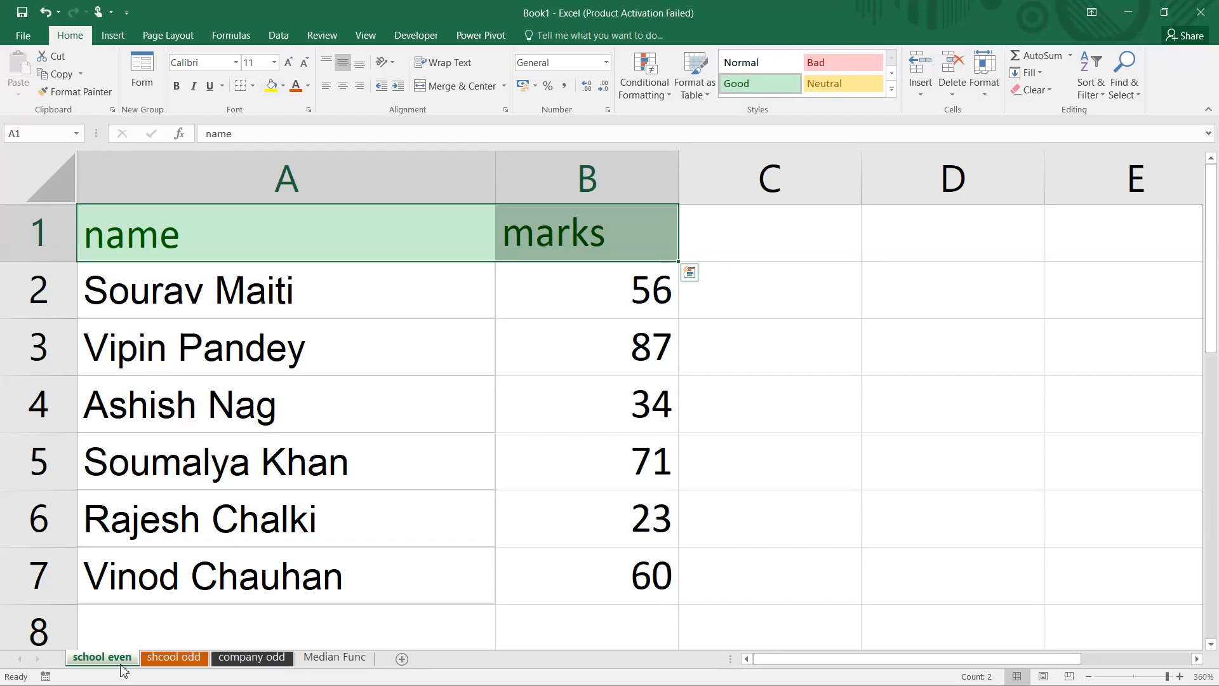
click(253, 659)
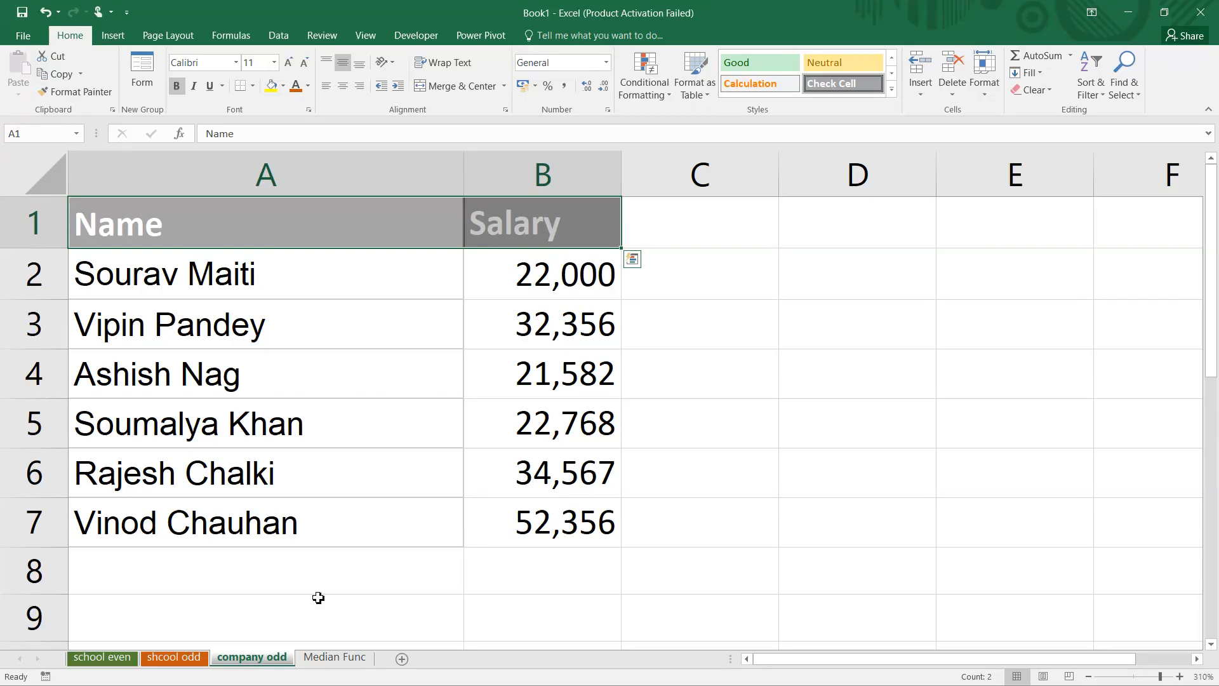
click(523, 530)
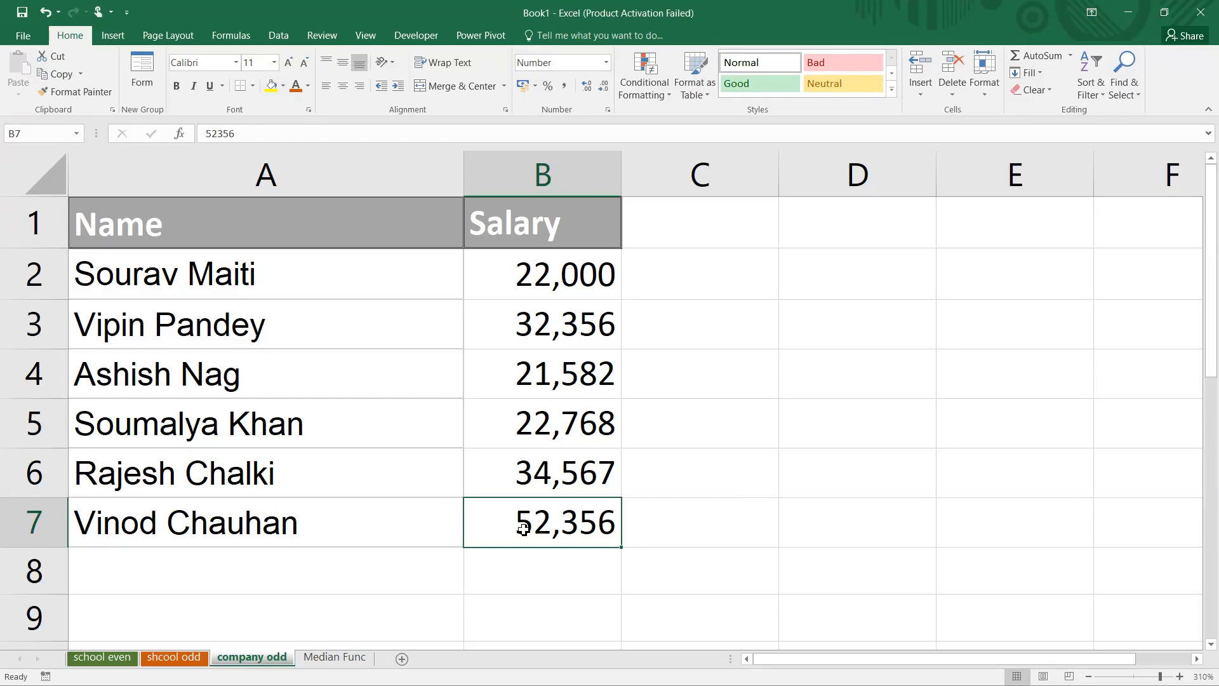
click(569, 261)
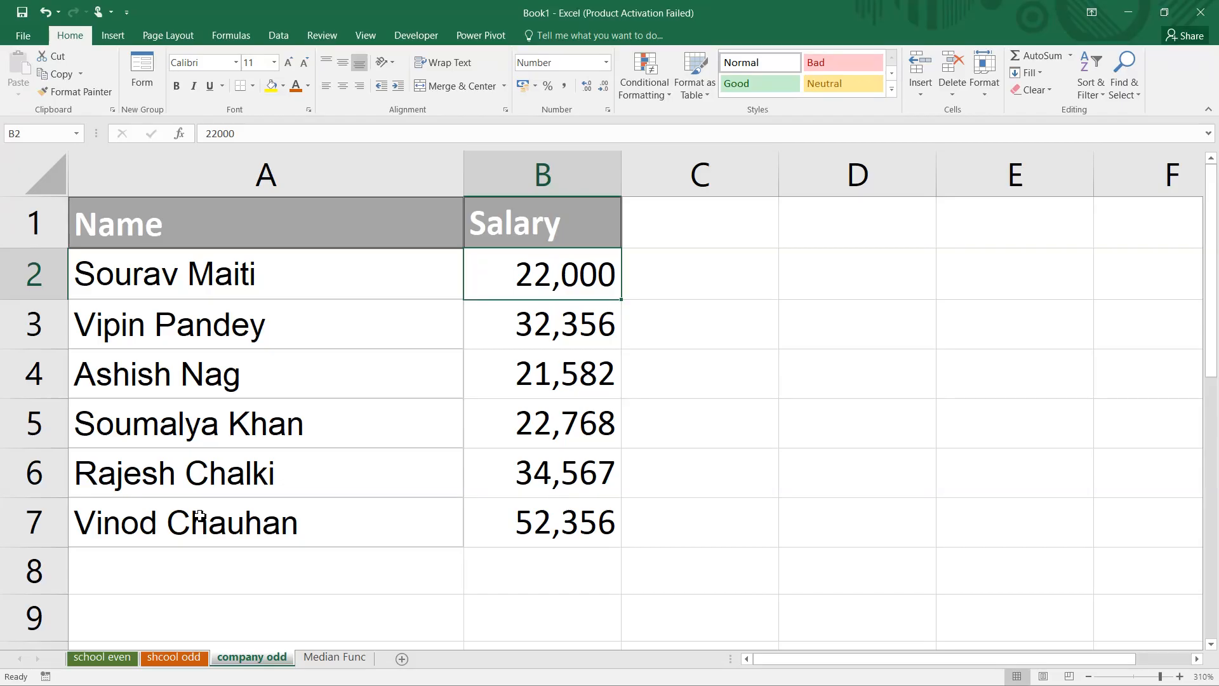
- On the school even sheet, calculate the median of the marks in cell C4 with =MEDIAN(B2:B7)
click(96, 658)
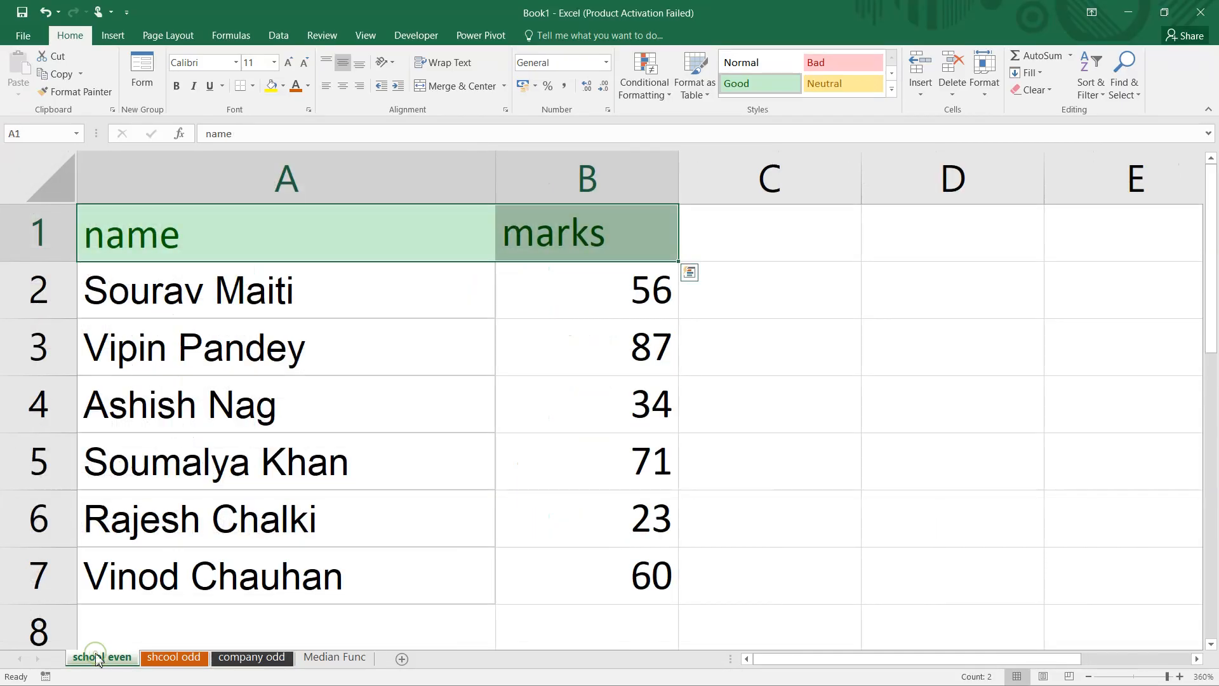
click(769, 394)
text(=median)
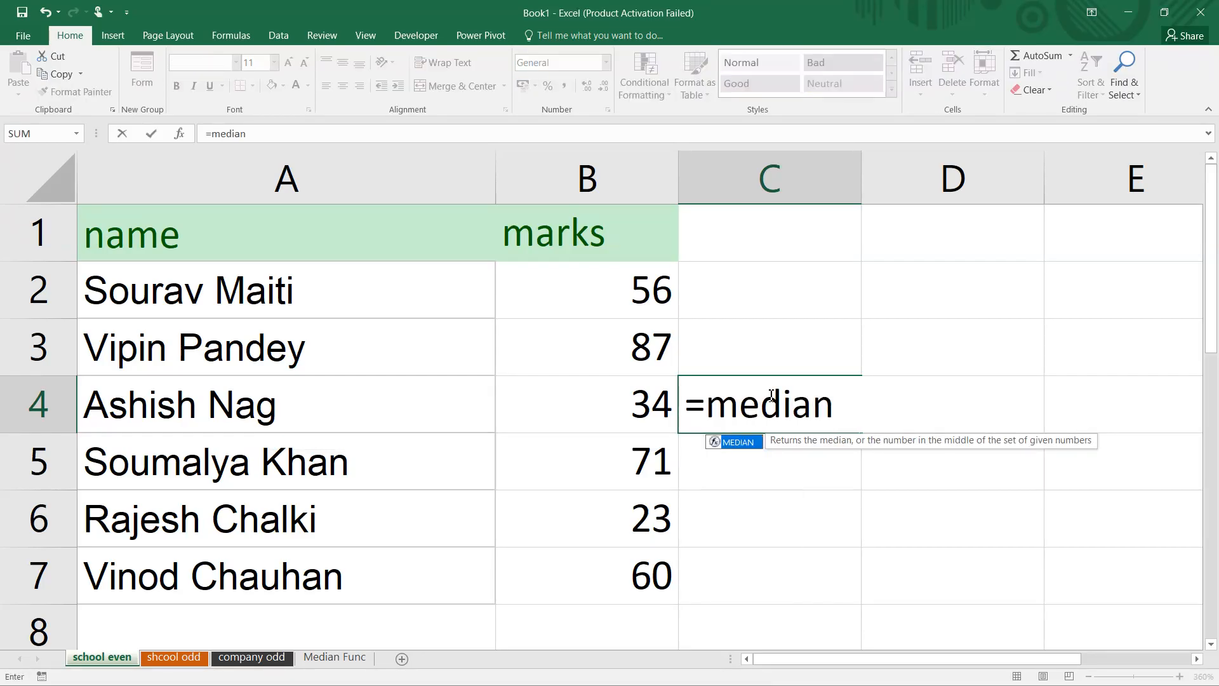
key(Tab)
click(582, 285)
drag(583, 285, 604, 566)
text())
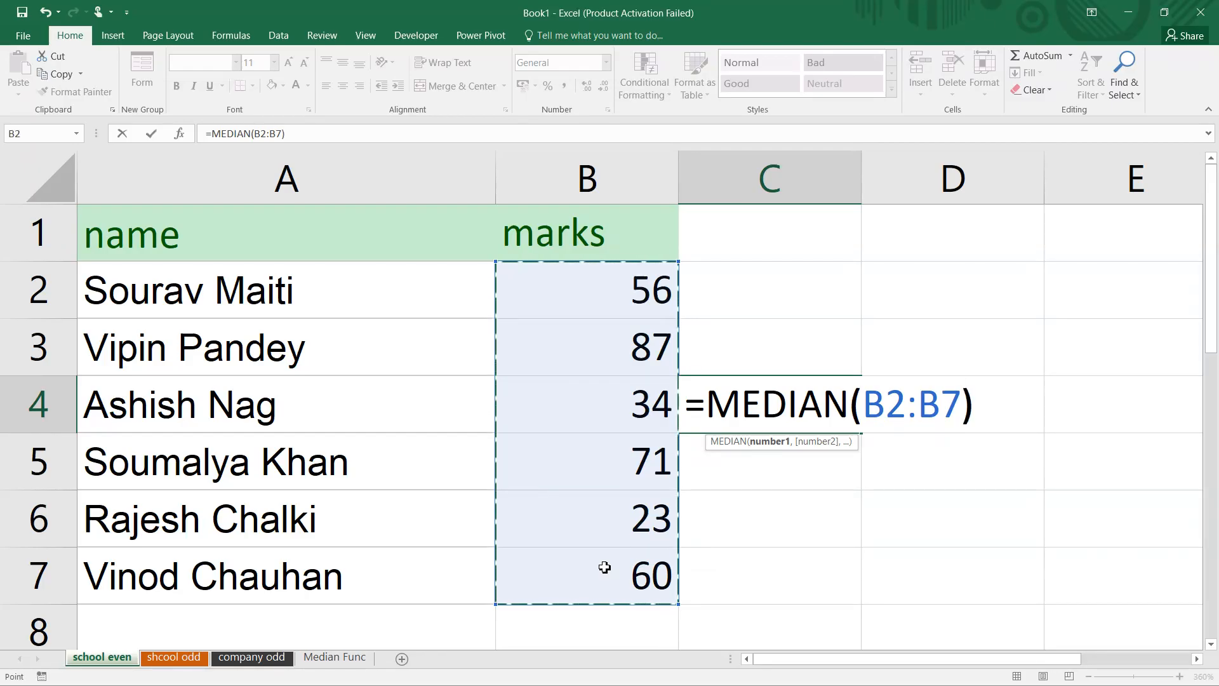
key(Return)
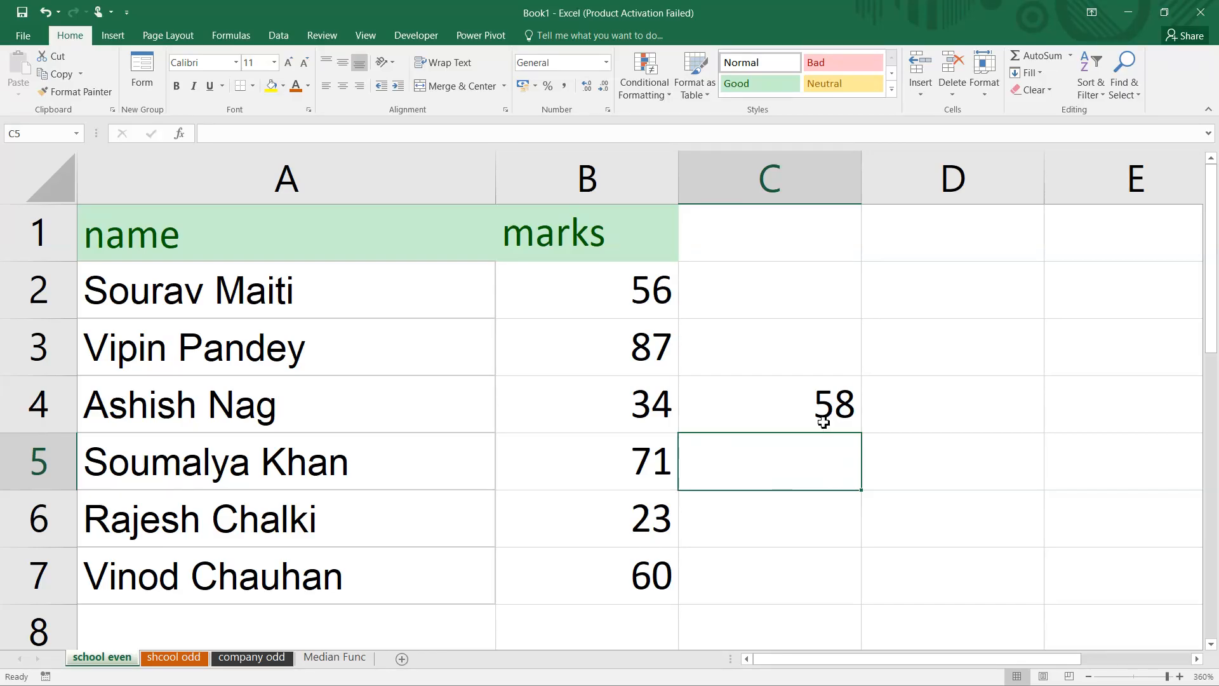
click(799, 413)
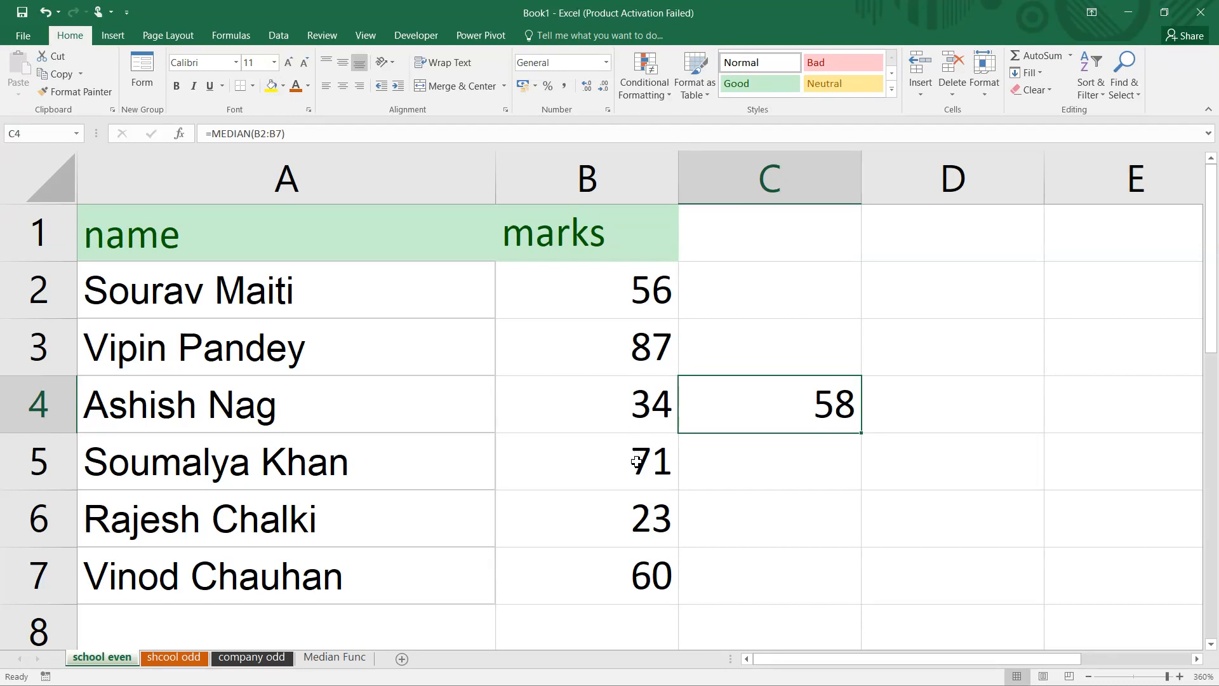
- Sort the name and marks table A1:B7 by marks from smallest to largest
drag(101, 220, 604, 567)
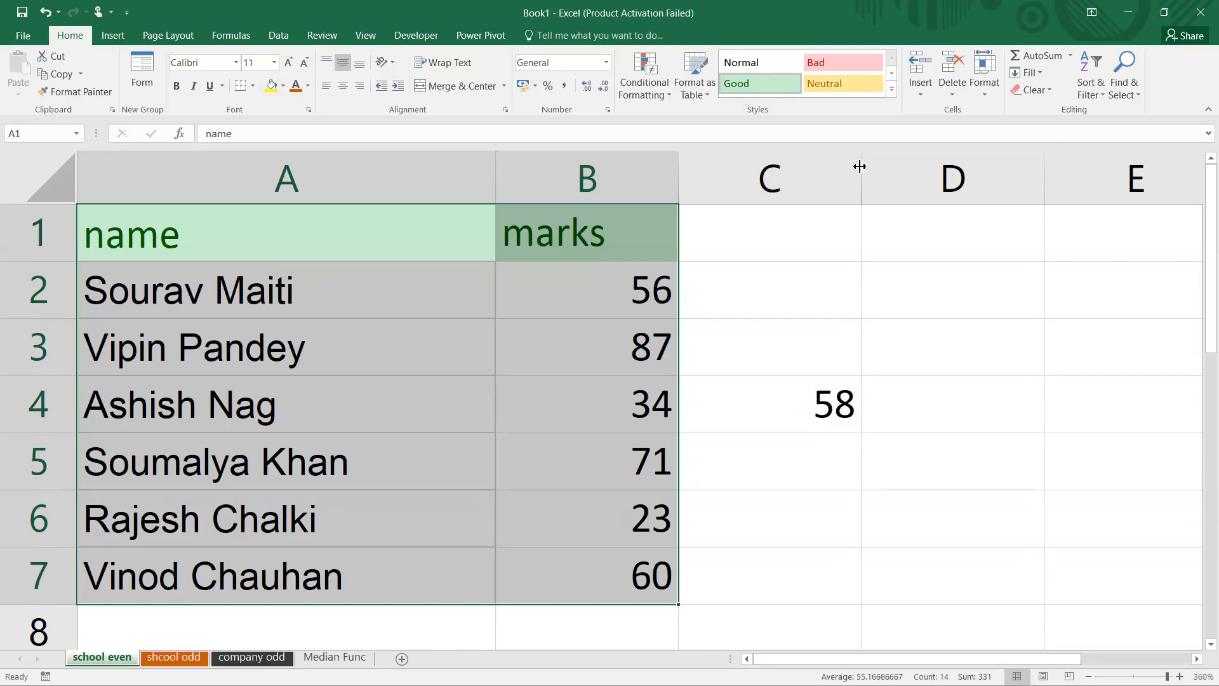
click(1088, 94)
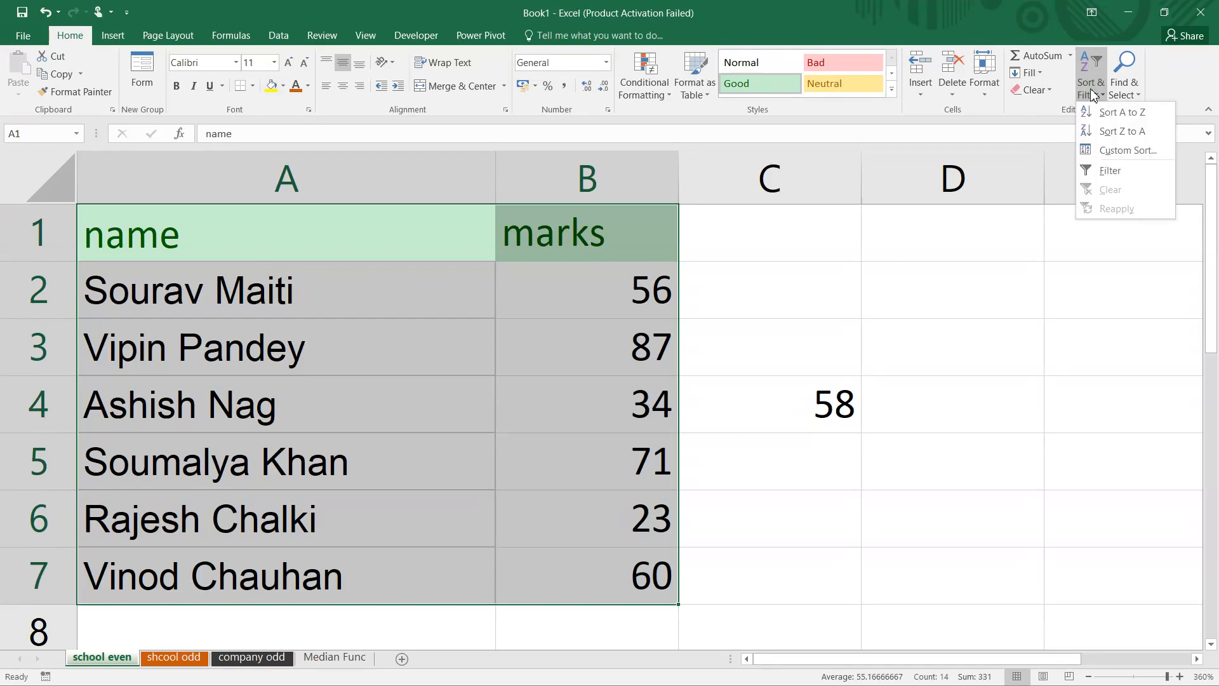
click(1107, 153)
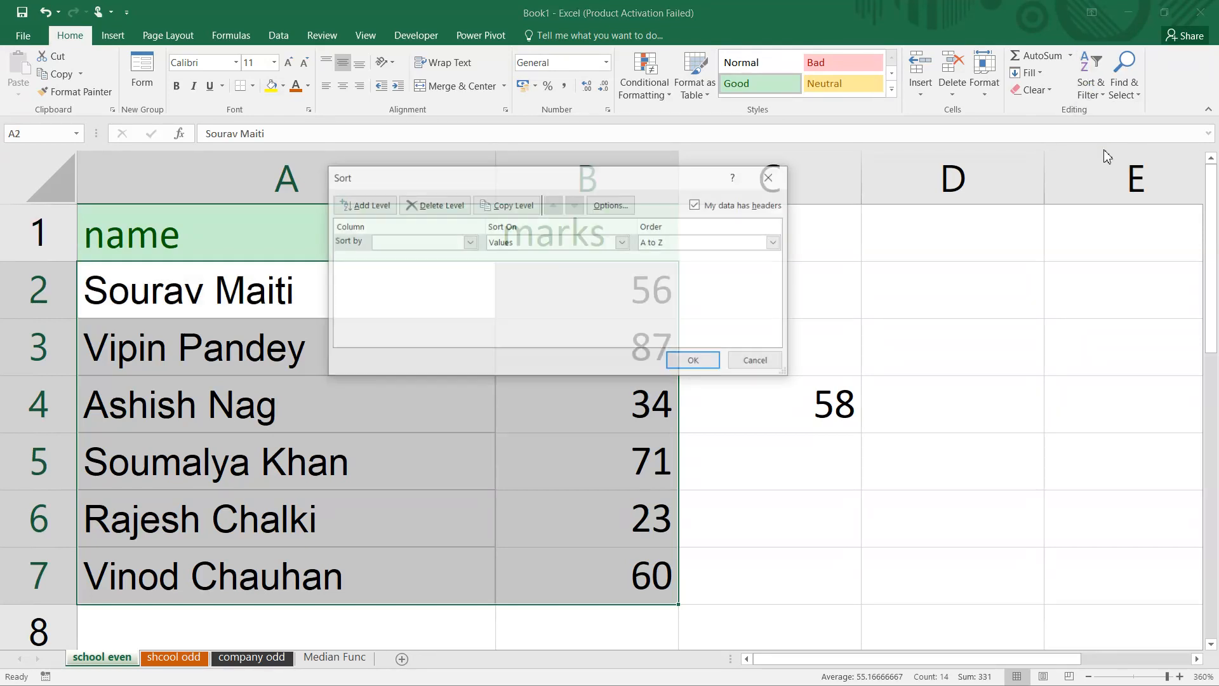
click(469, 242)
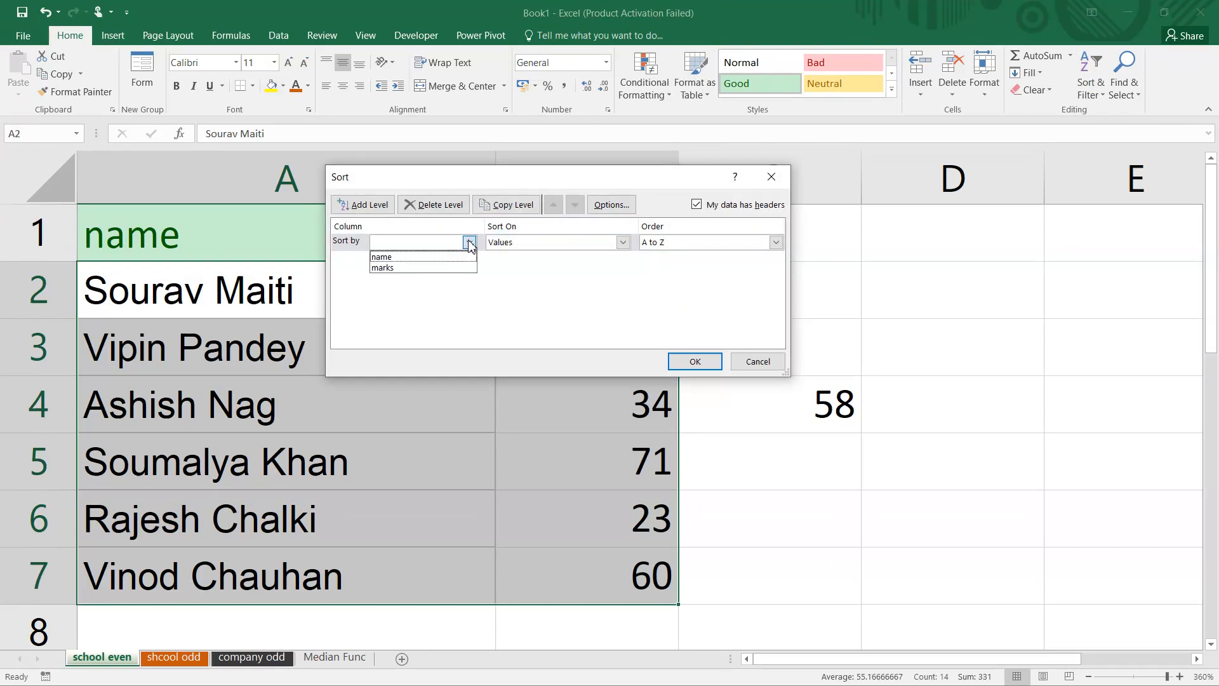
click(414, 268)
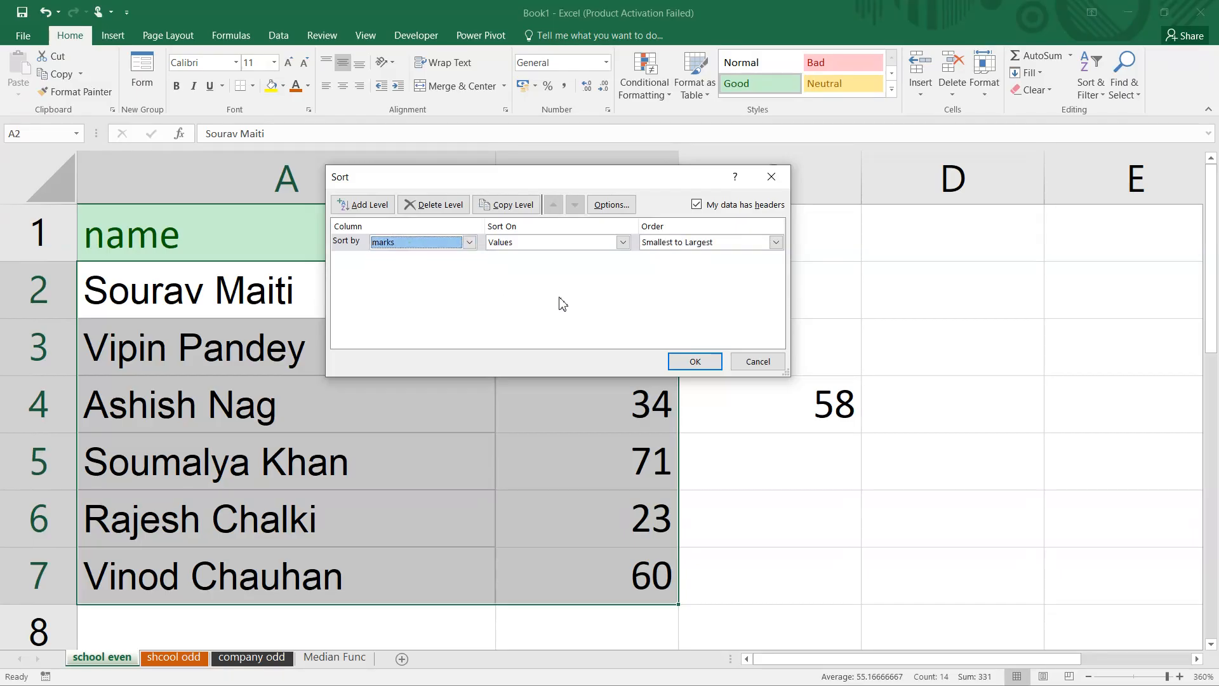
click(691, 361)
- Calculate the mean of the two middle marks in cell C5 with the formula =(B4+B5)/2
click(633, 393)
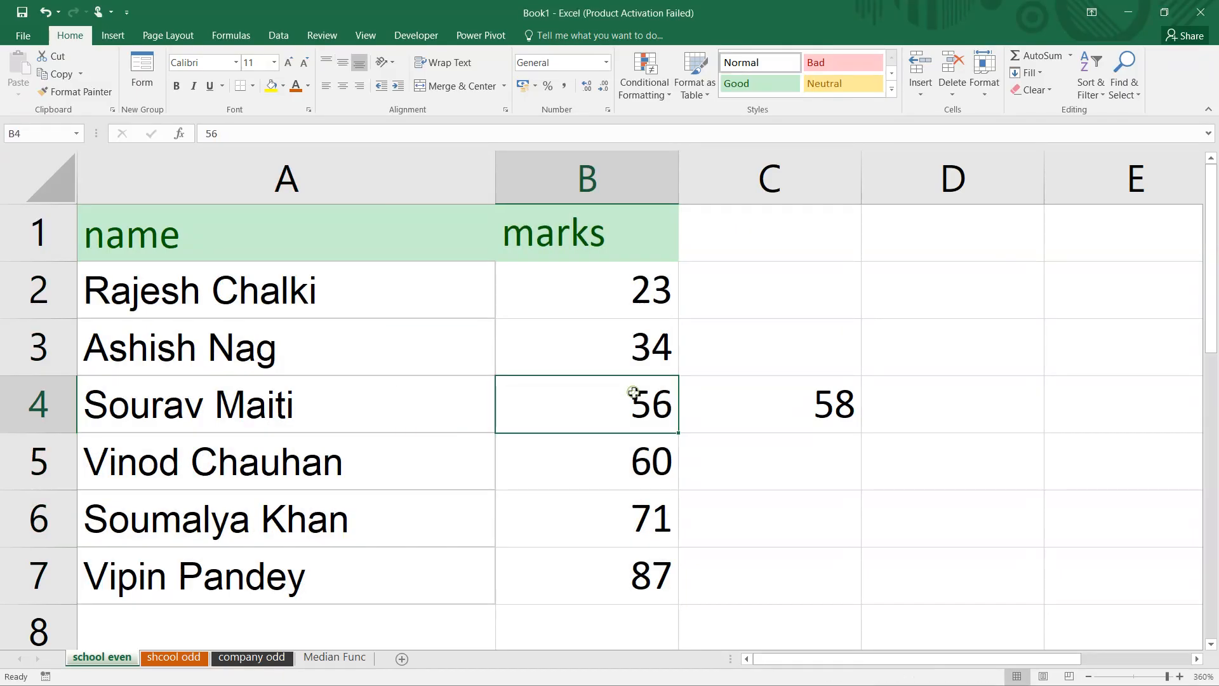
key(shift+Down)
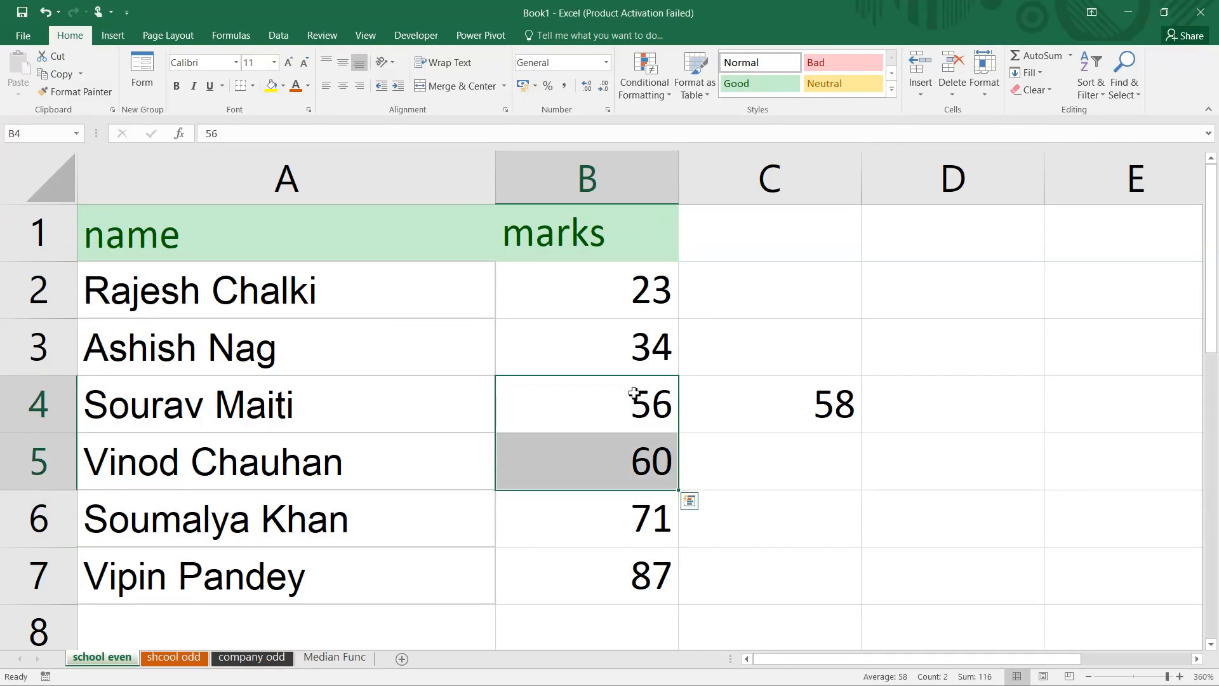
click(751, 455)
text(=)
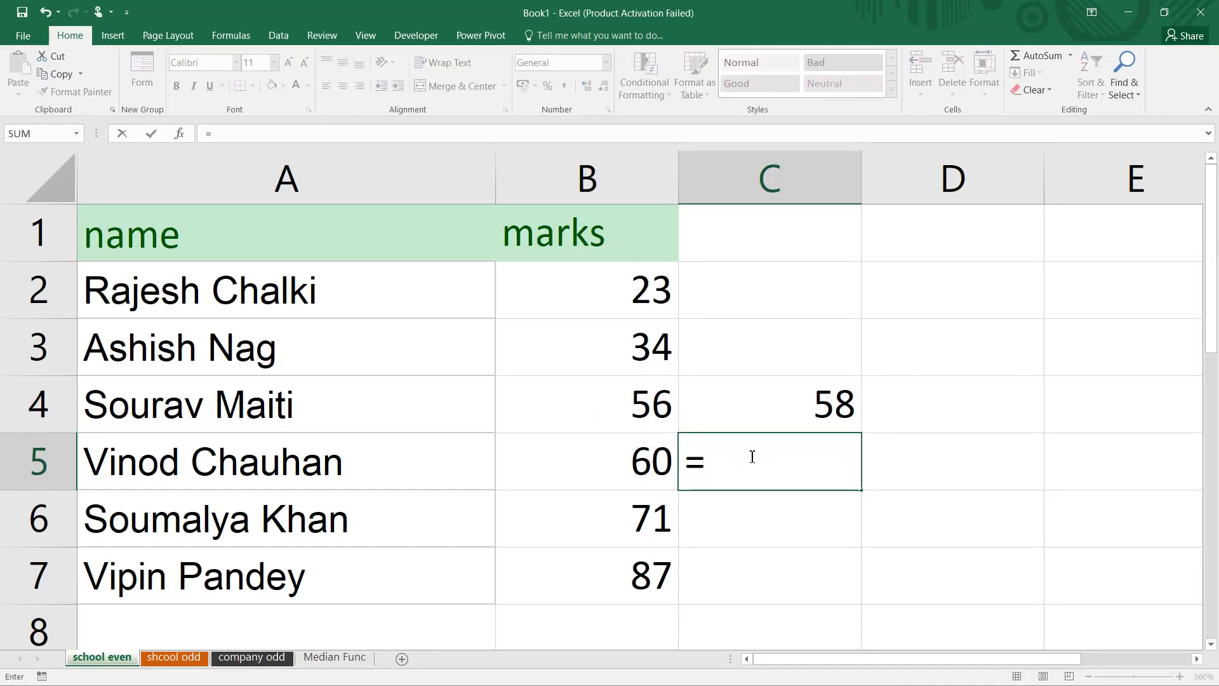
text(()
click(645, 417)
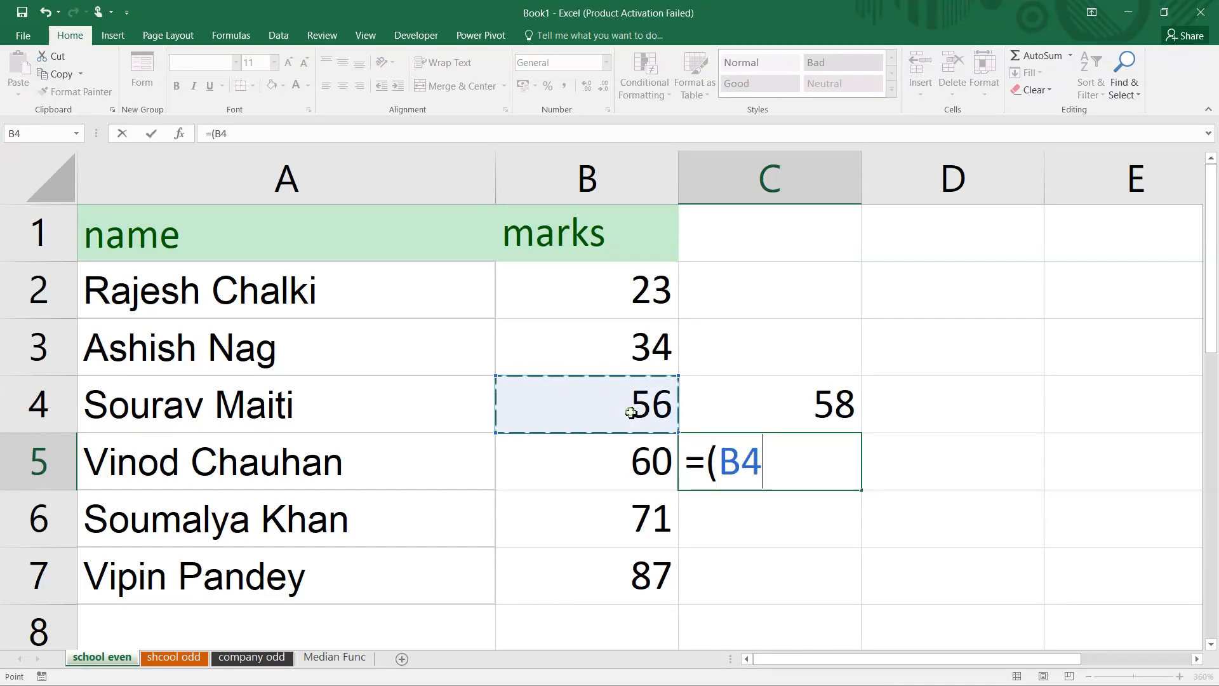
text(+)
click(636, 444)
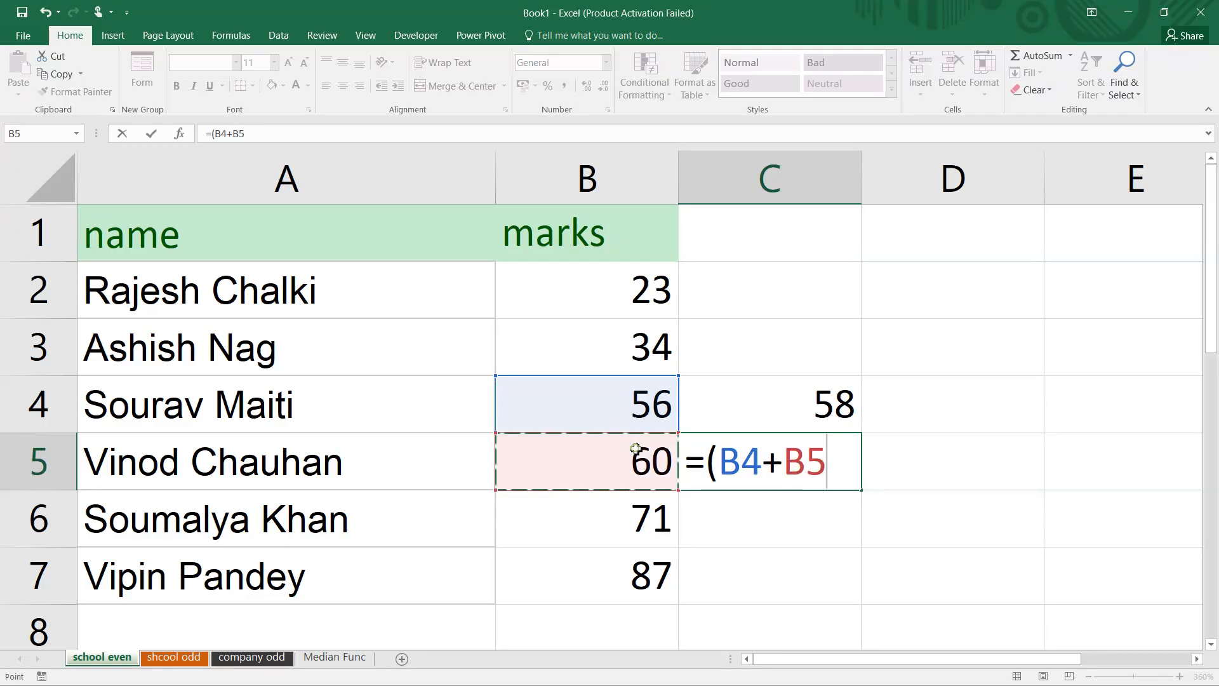
text()/2)
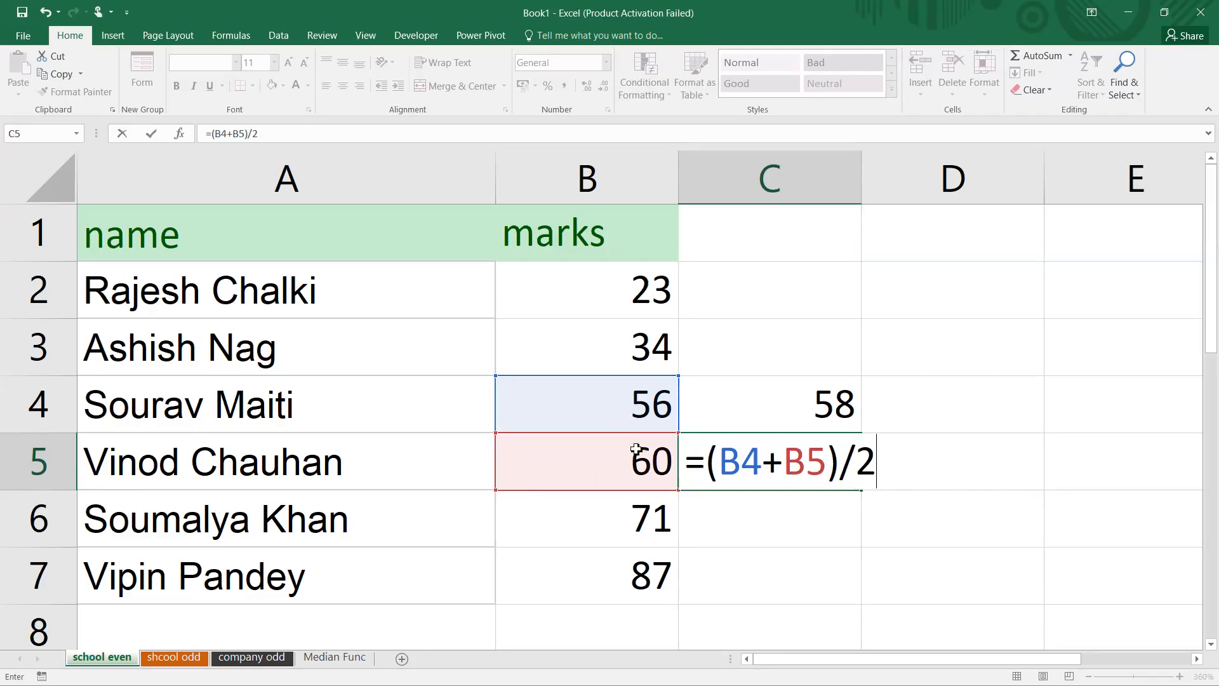
key(Return)
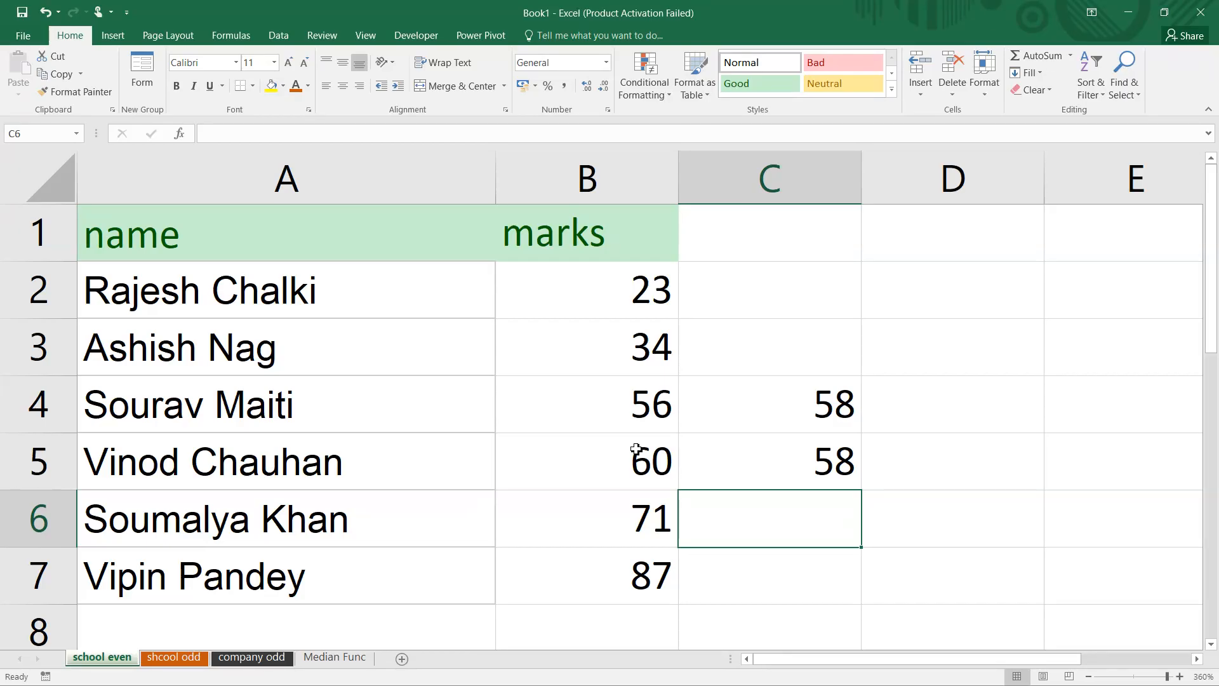
- Calculate the average of the two middle marks in cell C6 with =AVERAGE(B4:B5)
text(=)
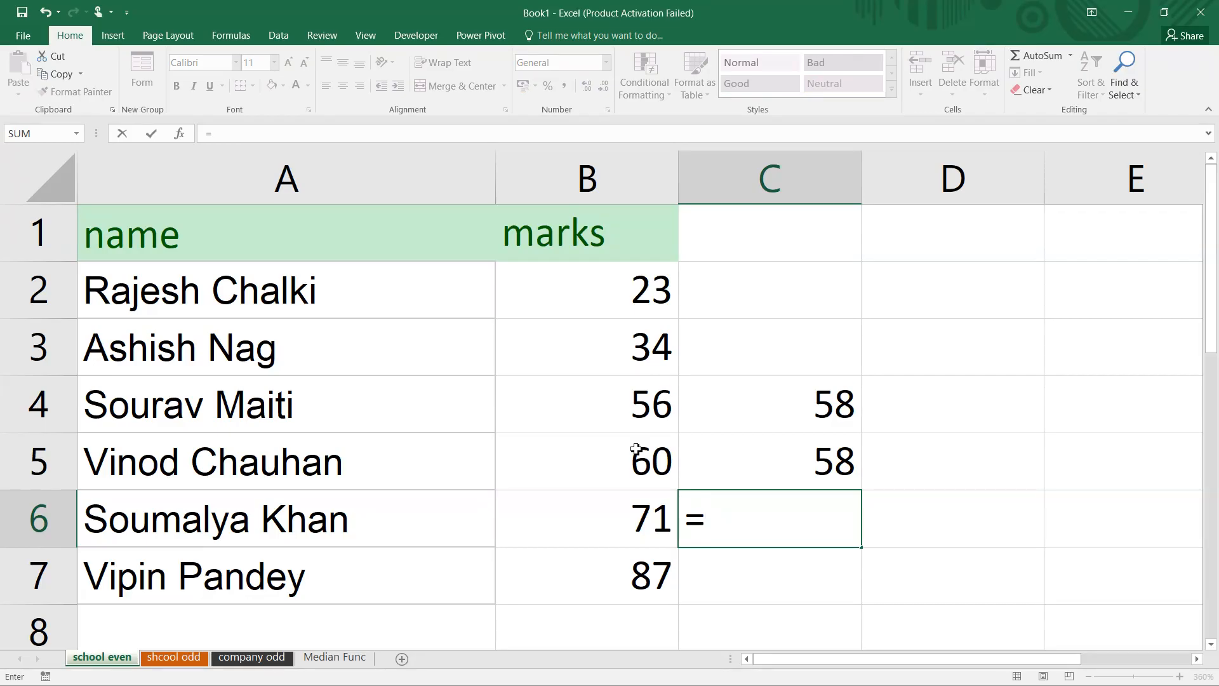
text(ave)
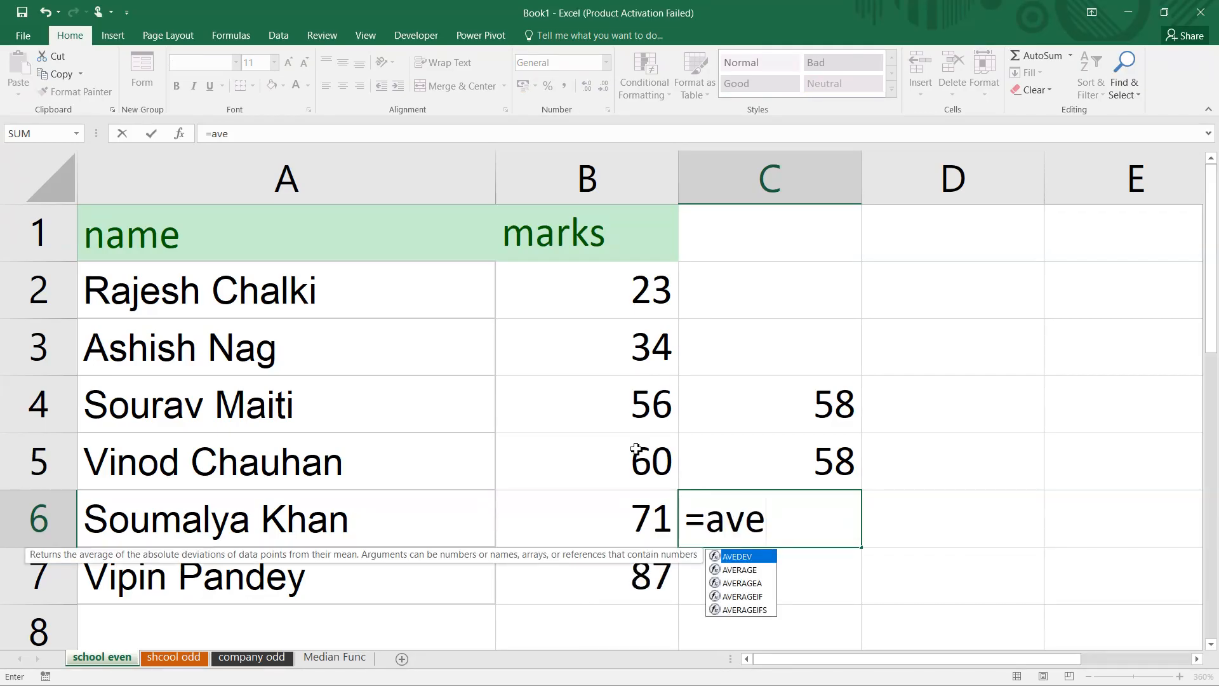
key(Down)
key(Tab)
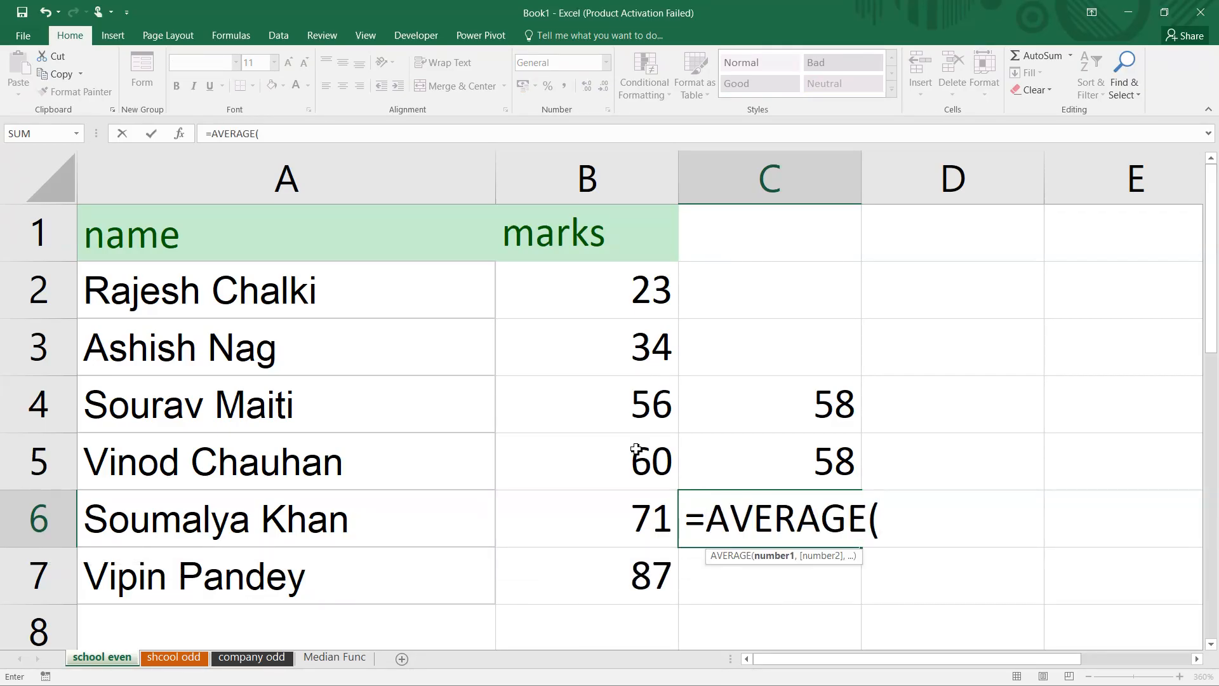
drag(628, 390, 626, 464)
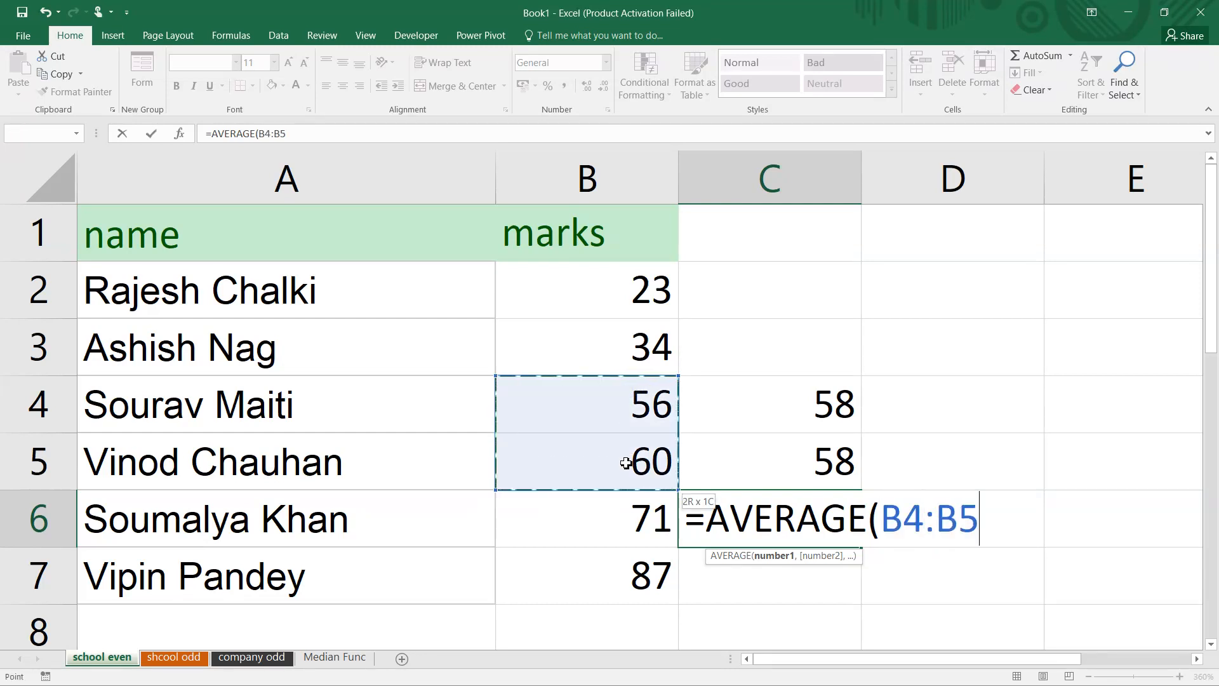
text())
key(Return)
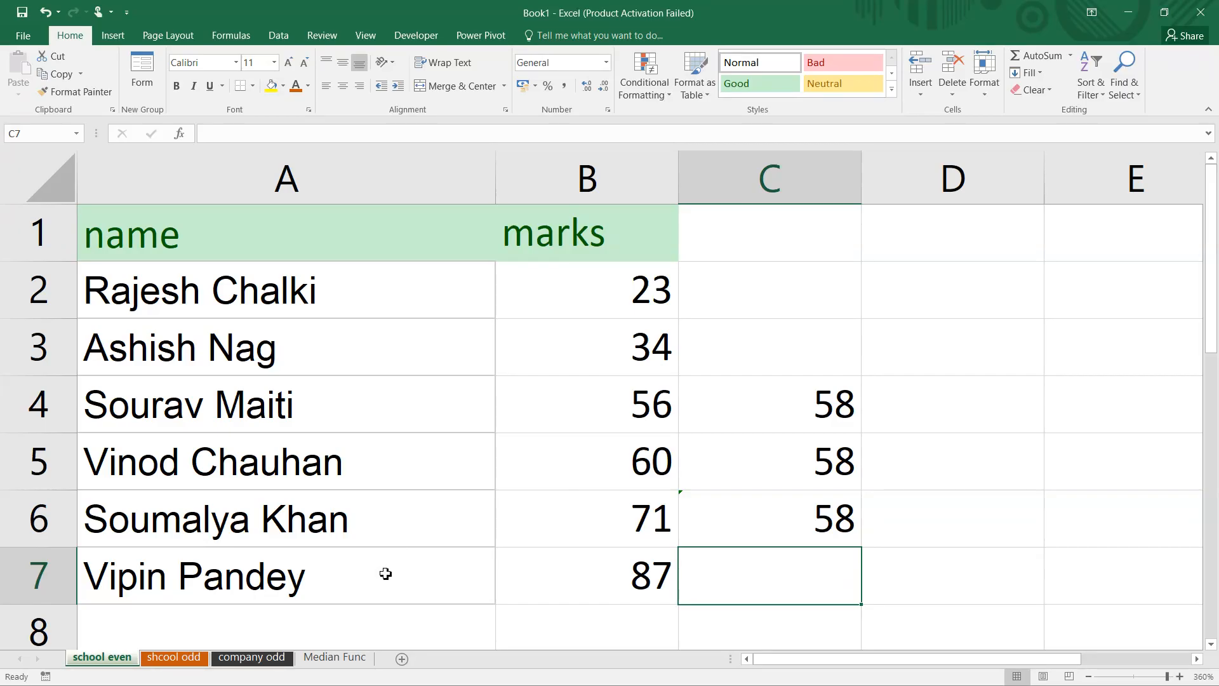
- Correct the name of the "shcool odd" sheet to "school odd"
click(191, 657)
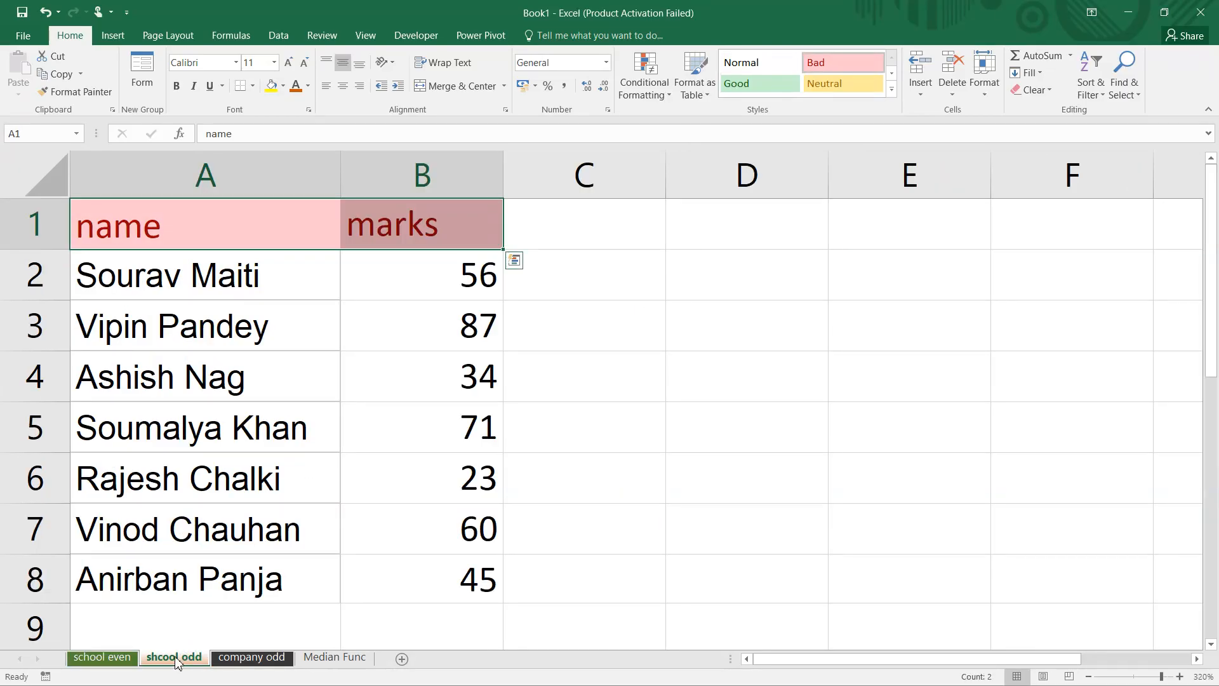
right_click(177, 662)
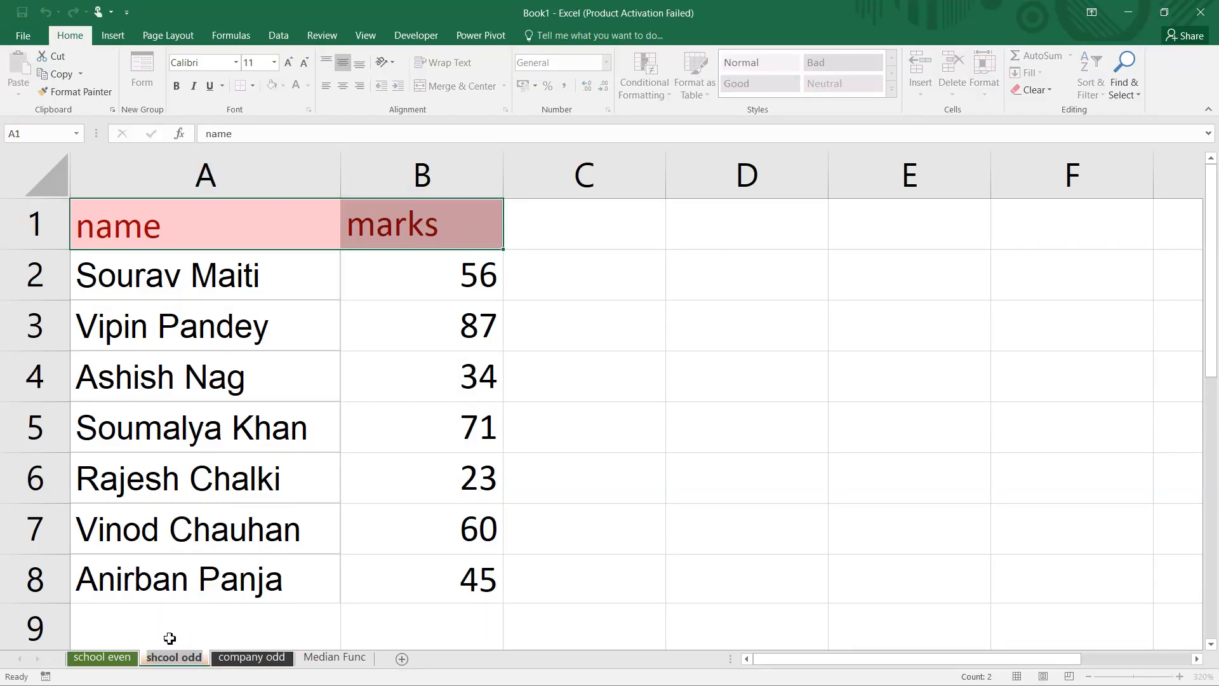
double_click(164, 657)
key(BackSpace)
key(BackSpace)
text(ch)
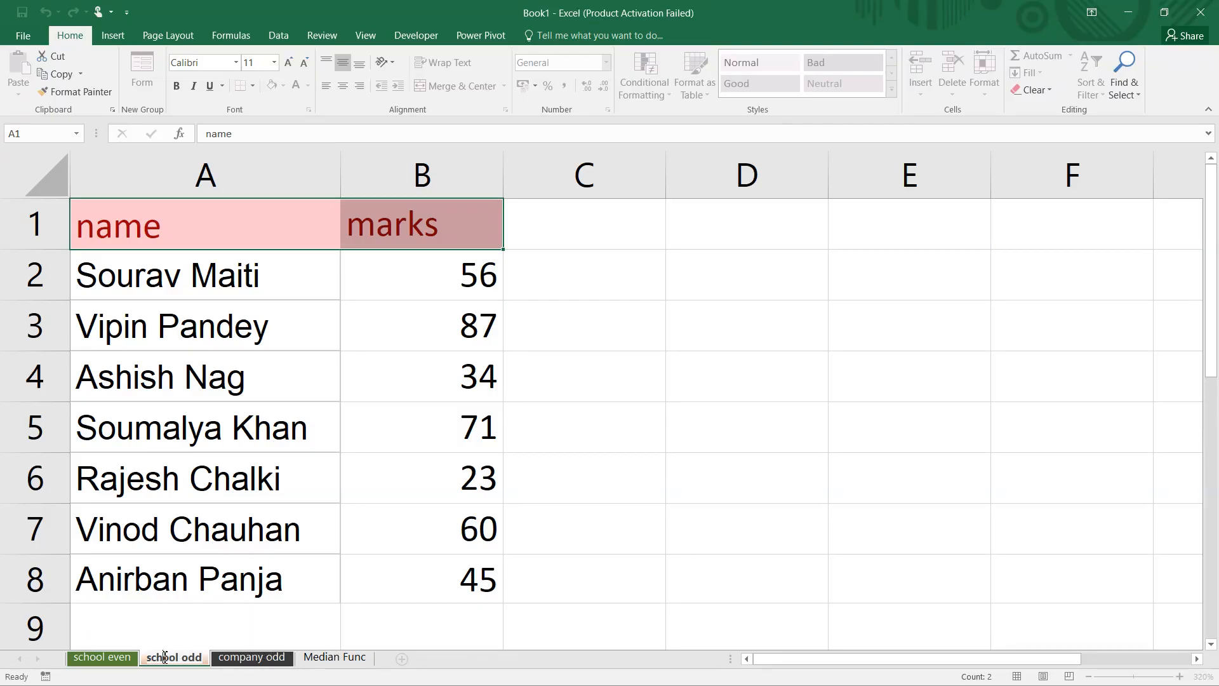
key(Return)
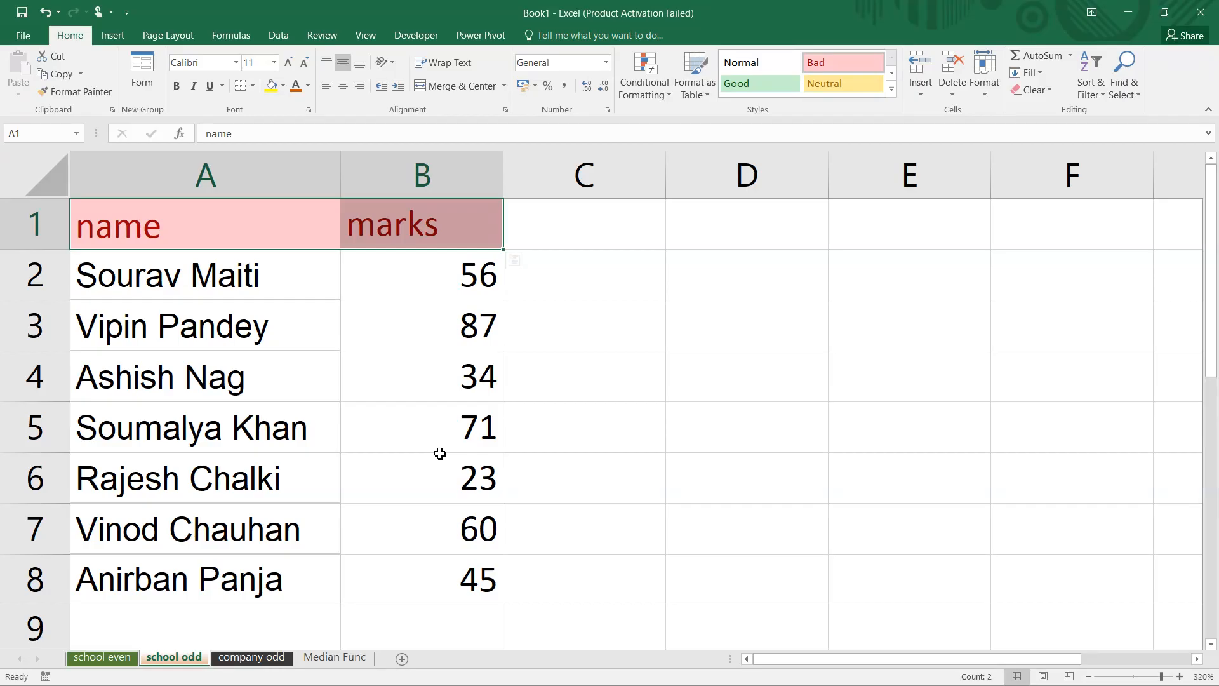
- On the school odd sheet, calculate the median of the marks in cell C5 with =MEDIAN(B2:B8)
click(597, 433)
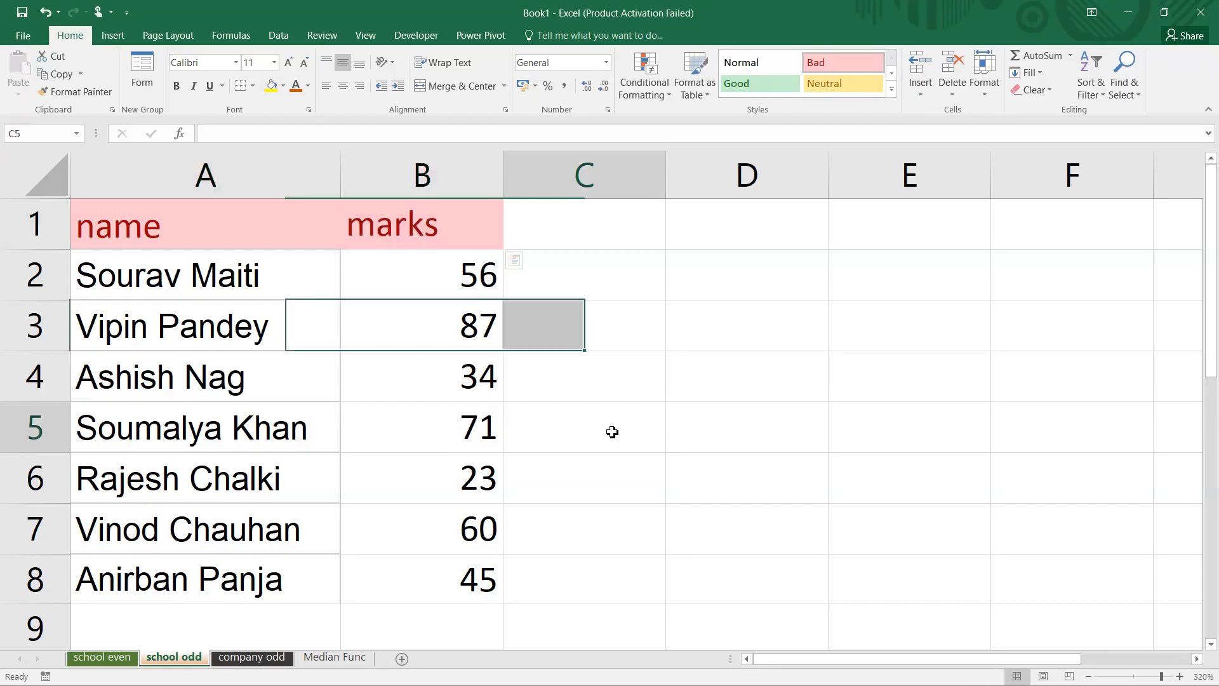
text(=median)
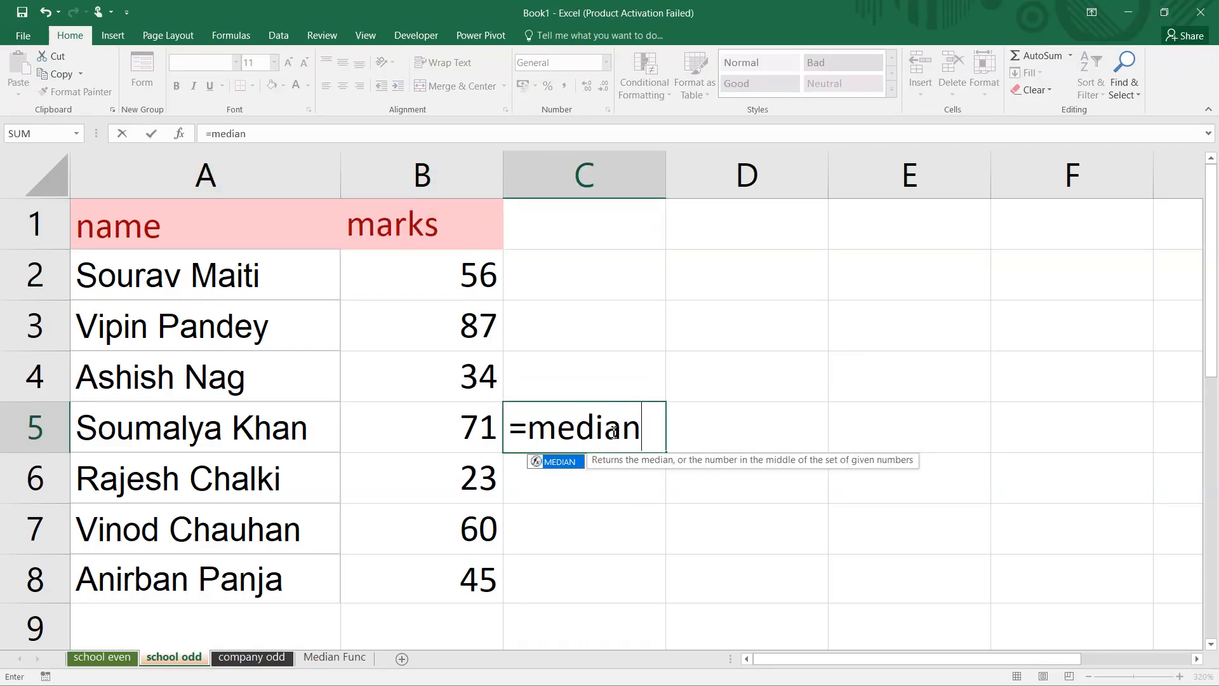
key(Tab)
drag(449, 273, 473, 585)
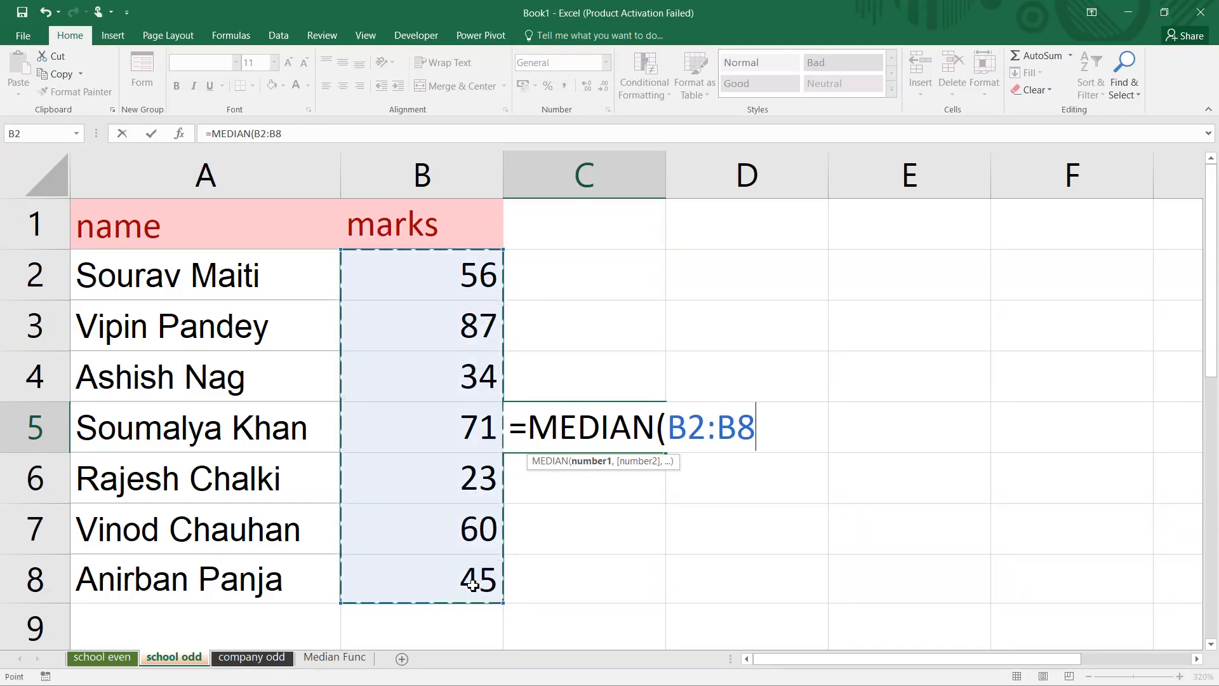
text())
key(Return)
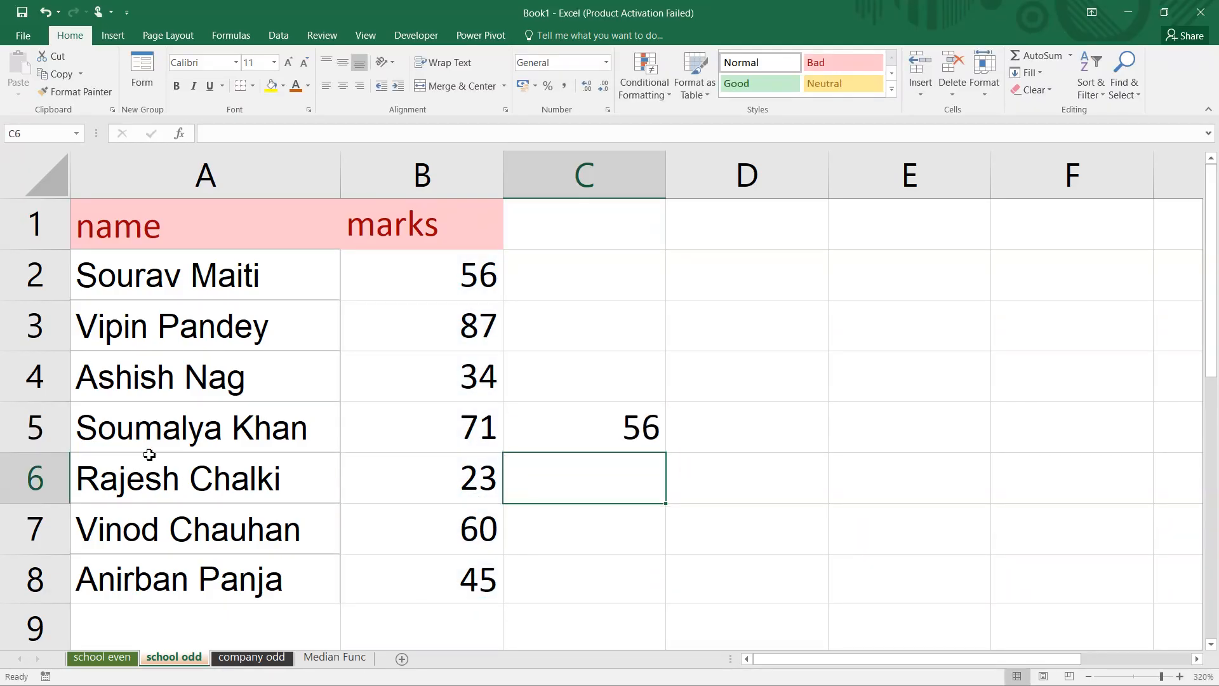
- Sort the table A1:B8 by marks from smallest to largest and select the middle mark in B5
click(95, 214)
drag(115, 271, 460, 599)
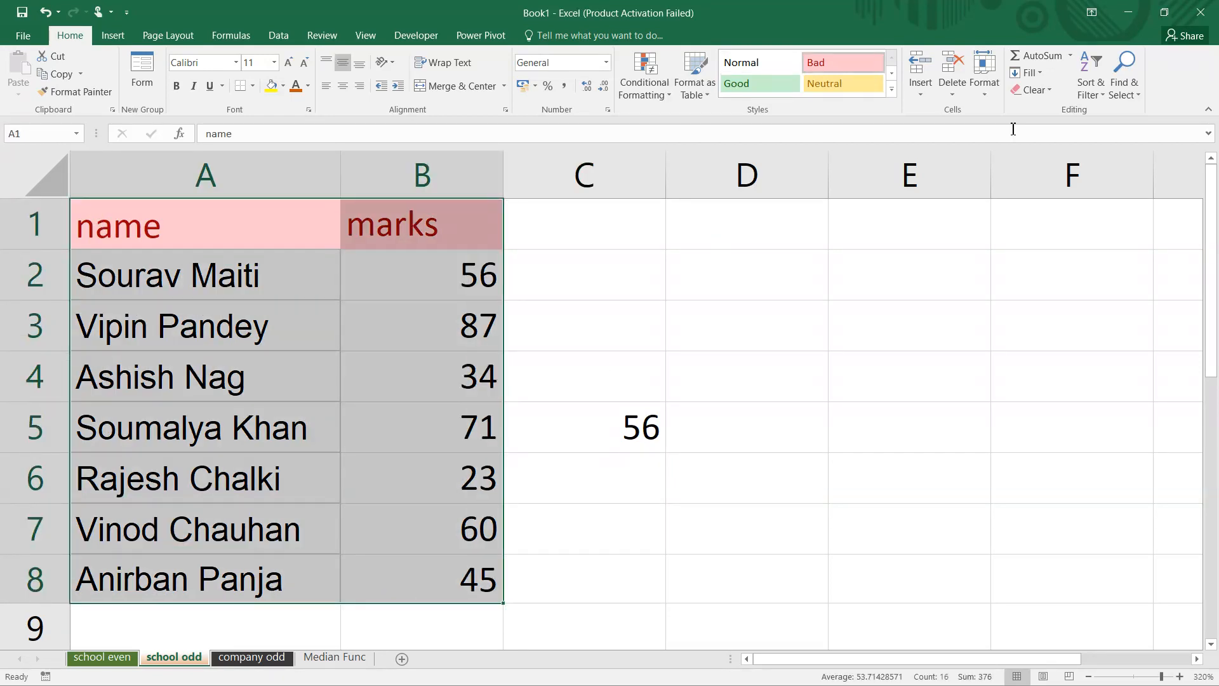
click(1094, 92)
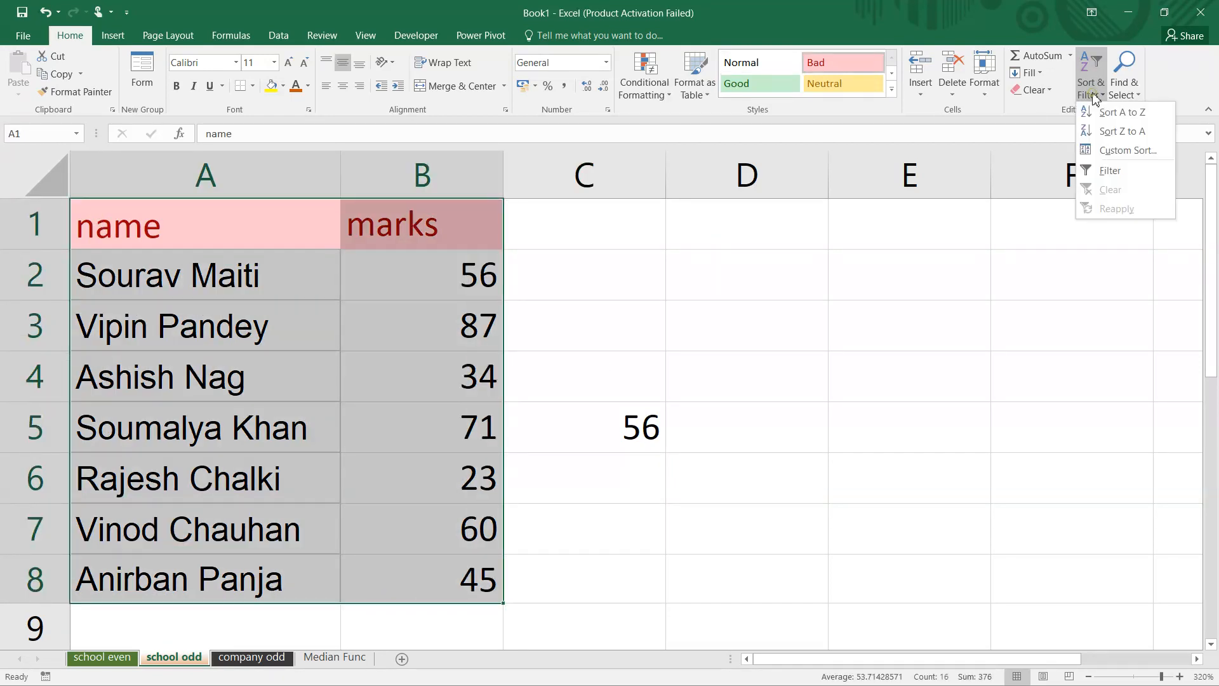
click(1124, 150)
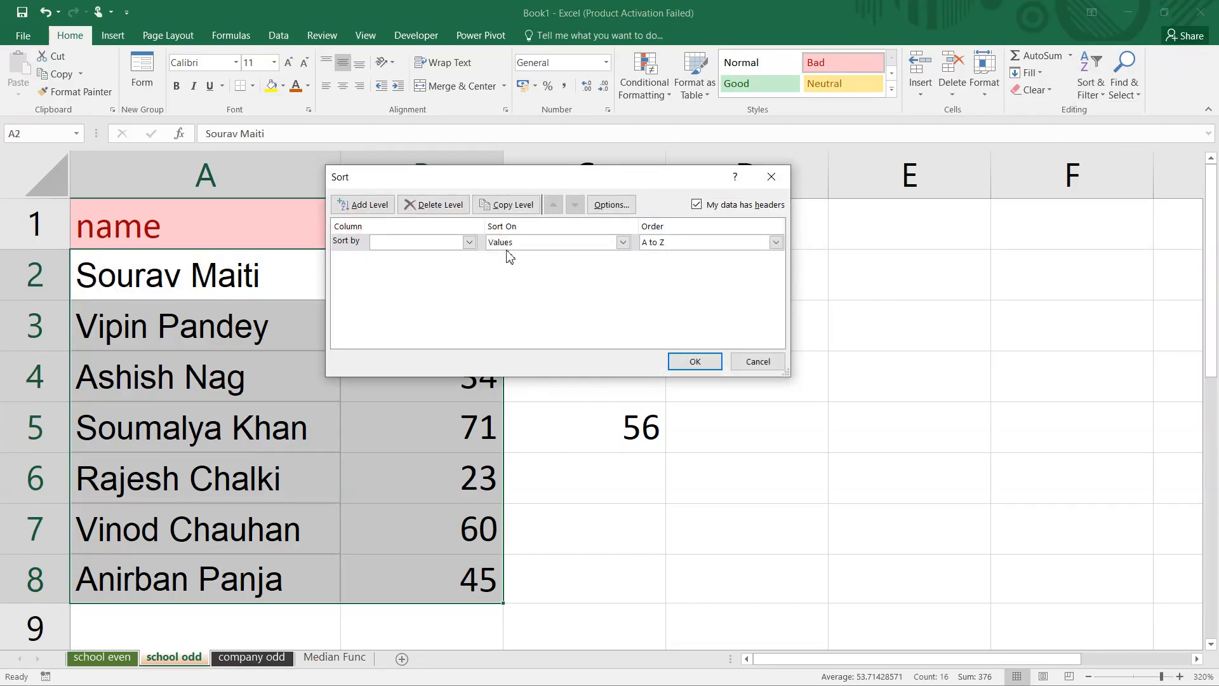
click(469, 242)
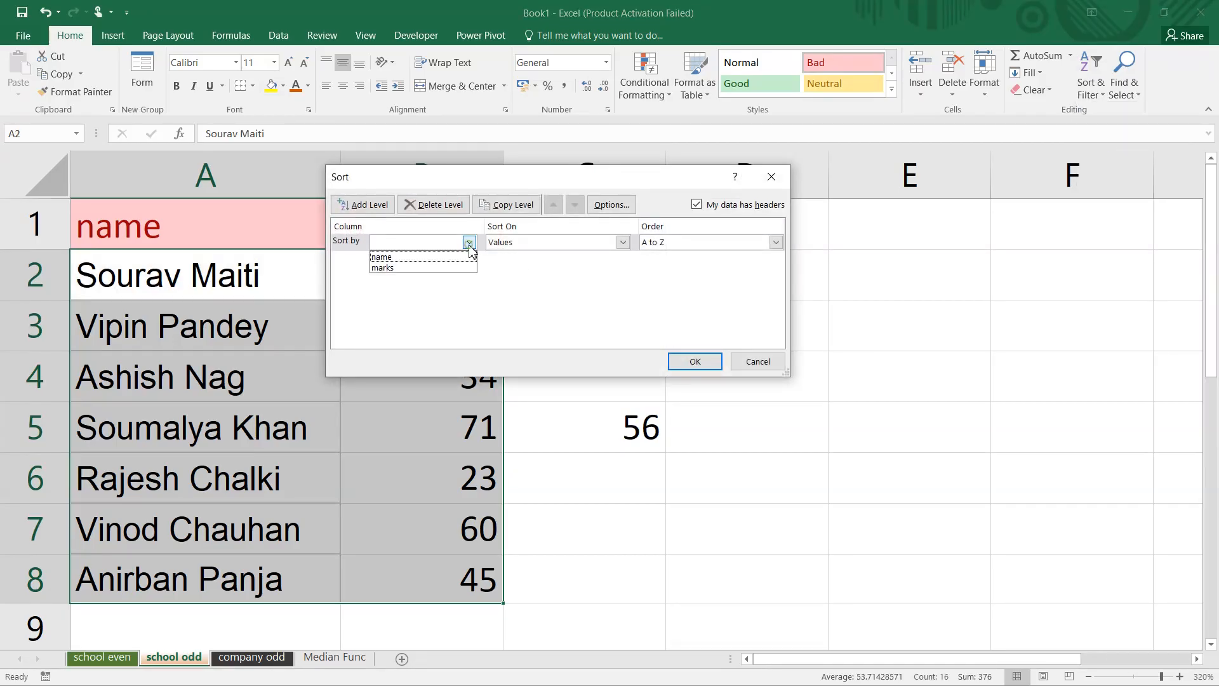
click(425, 268)
click(692, 364)
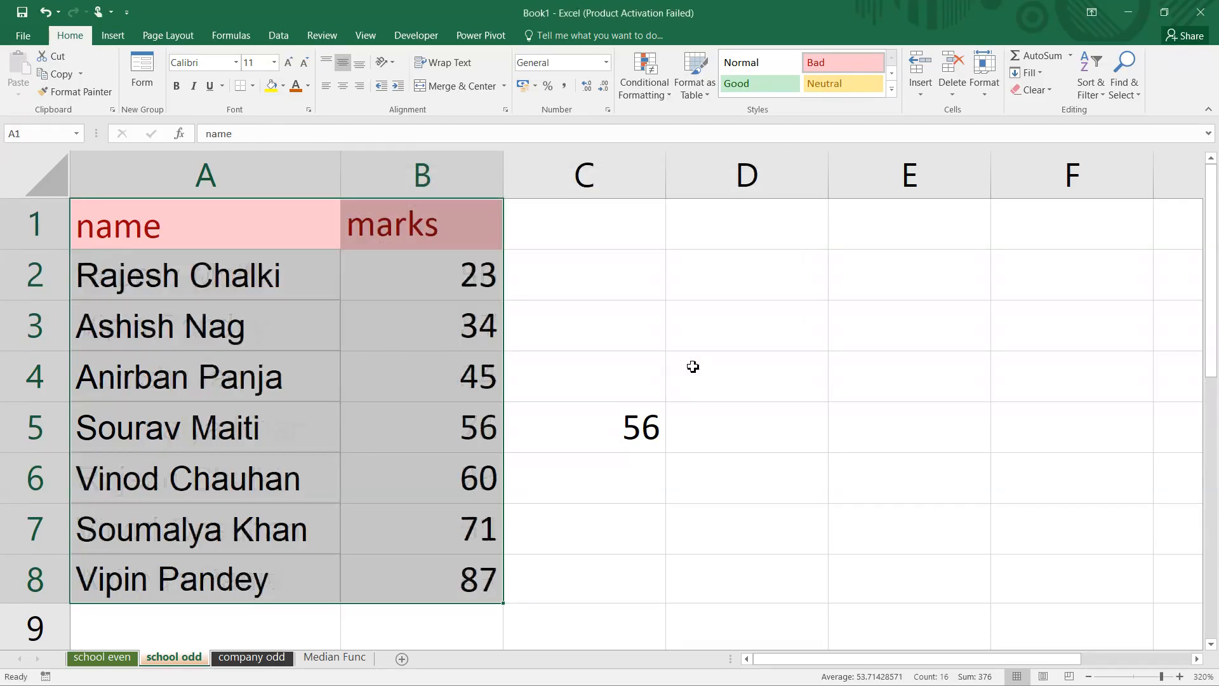
click(469, 429)
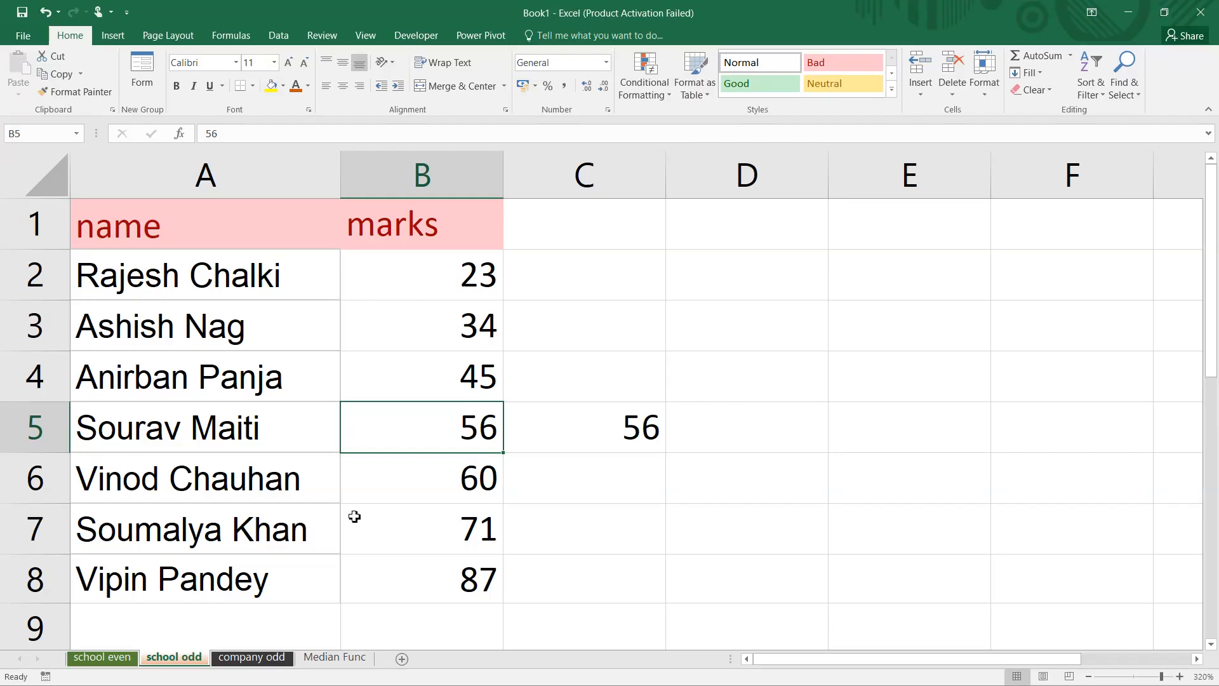
- On the company odd sheet, calculate the median salary in cell C4 with =MEDIAN(B2:B7)
click(252, 659)
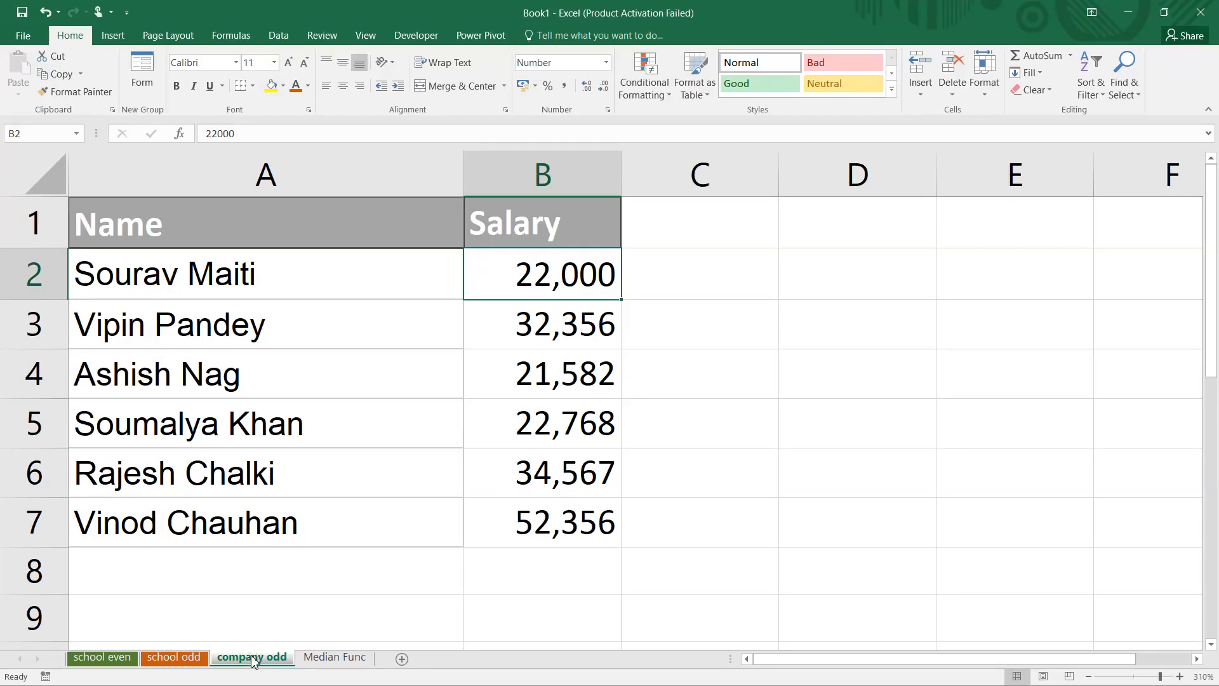
click(702, 376)
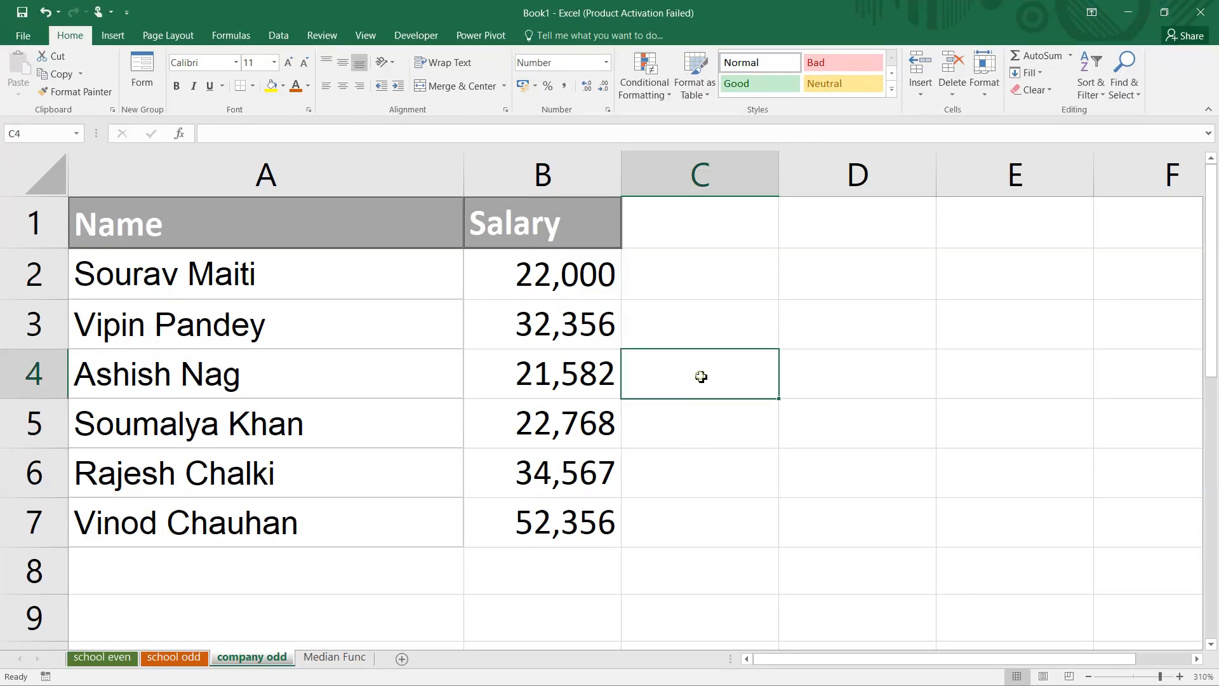
text(=median)
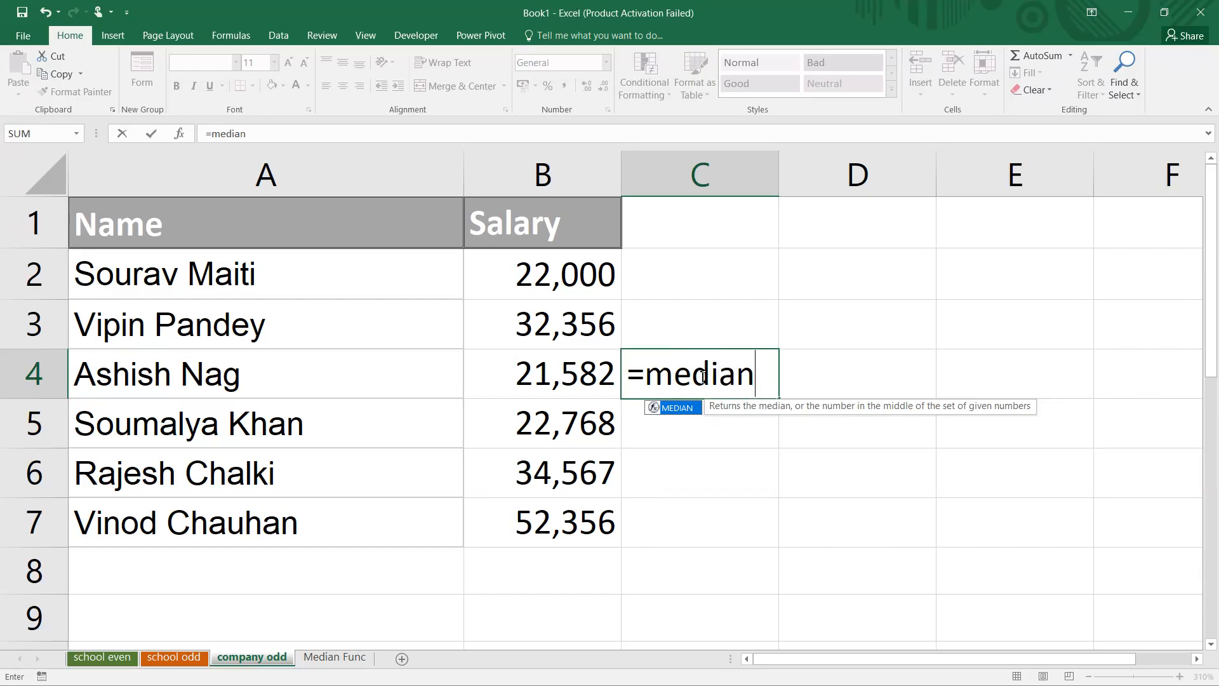
key(Tab)
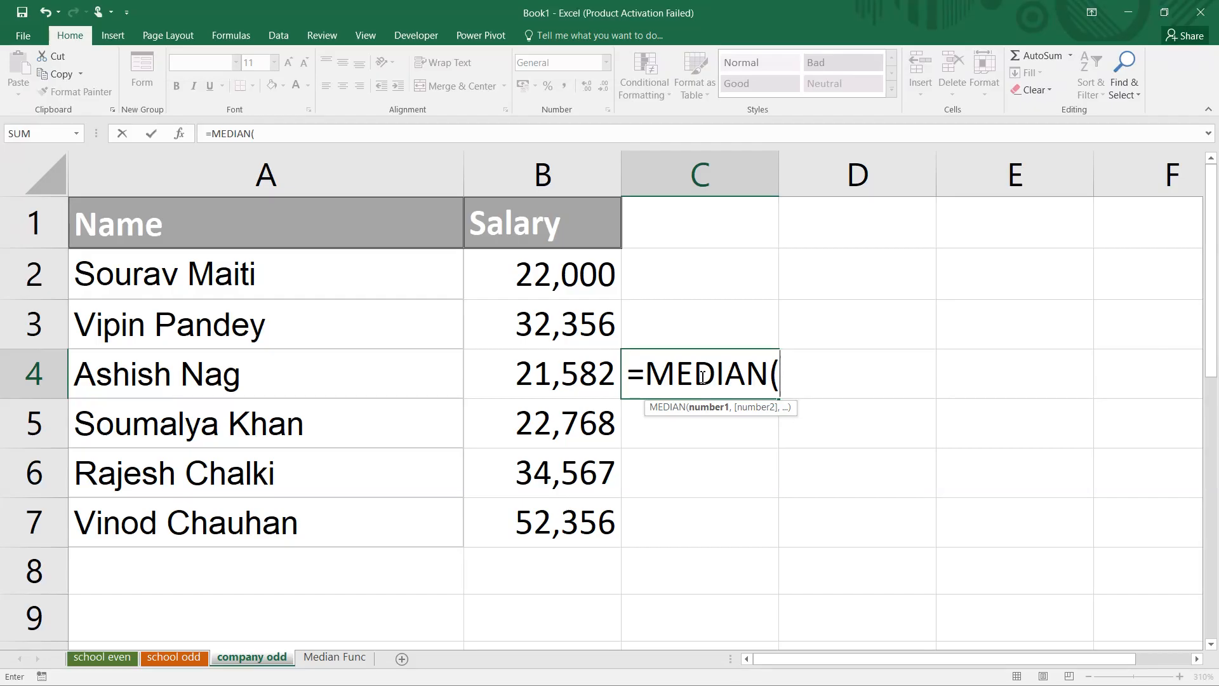
drag(574, 269, 573, 533)
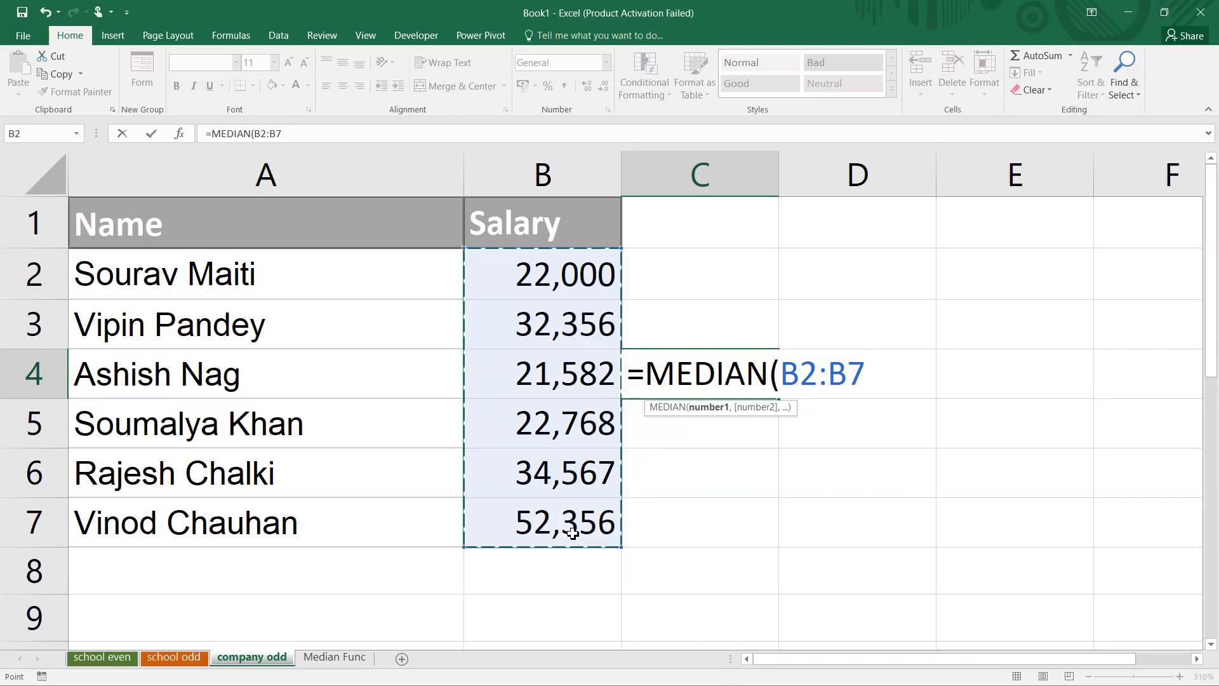
text())
key(Return)
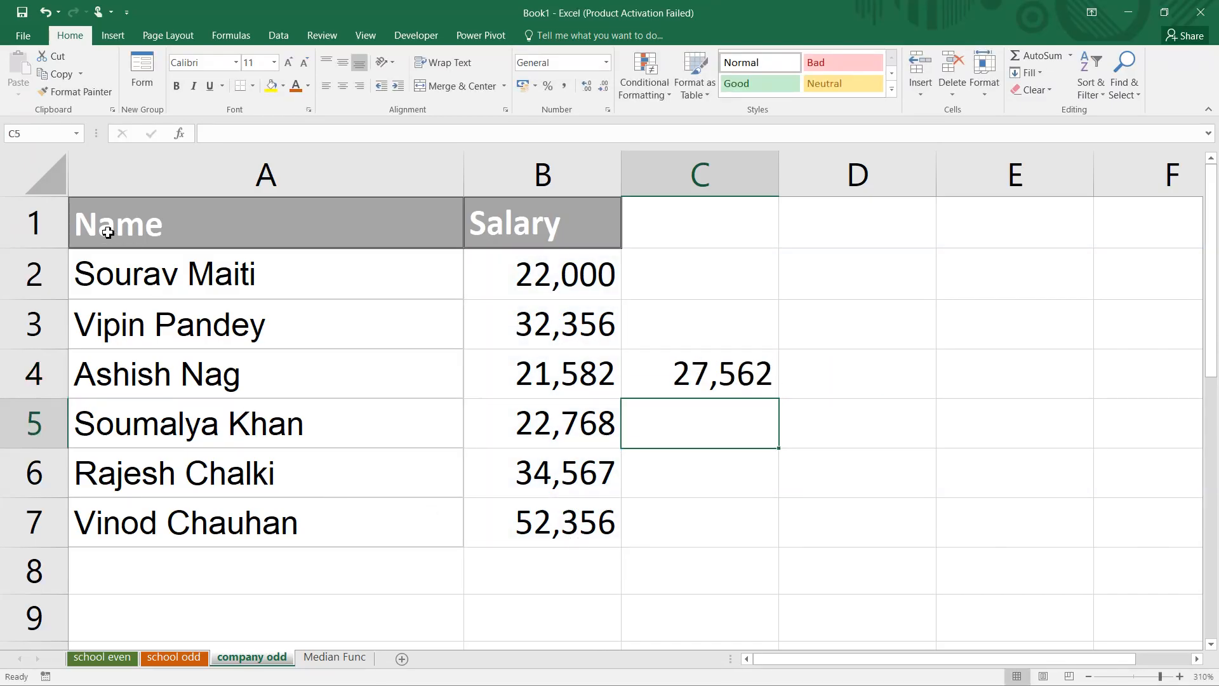
- Sort the name and salary table A1:B7 by Salary from smallest to largest
drag(97, 211, 551, 534)
click(1091, 86)
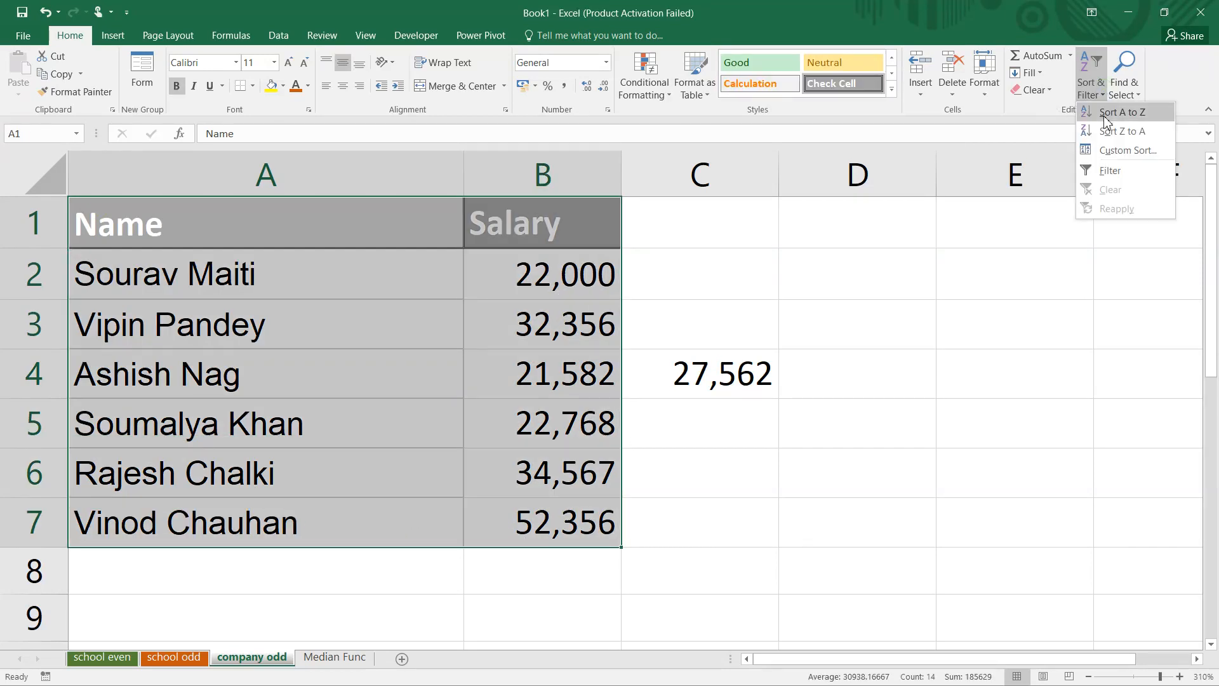
click(1127, 150)
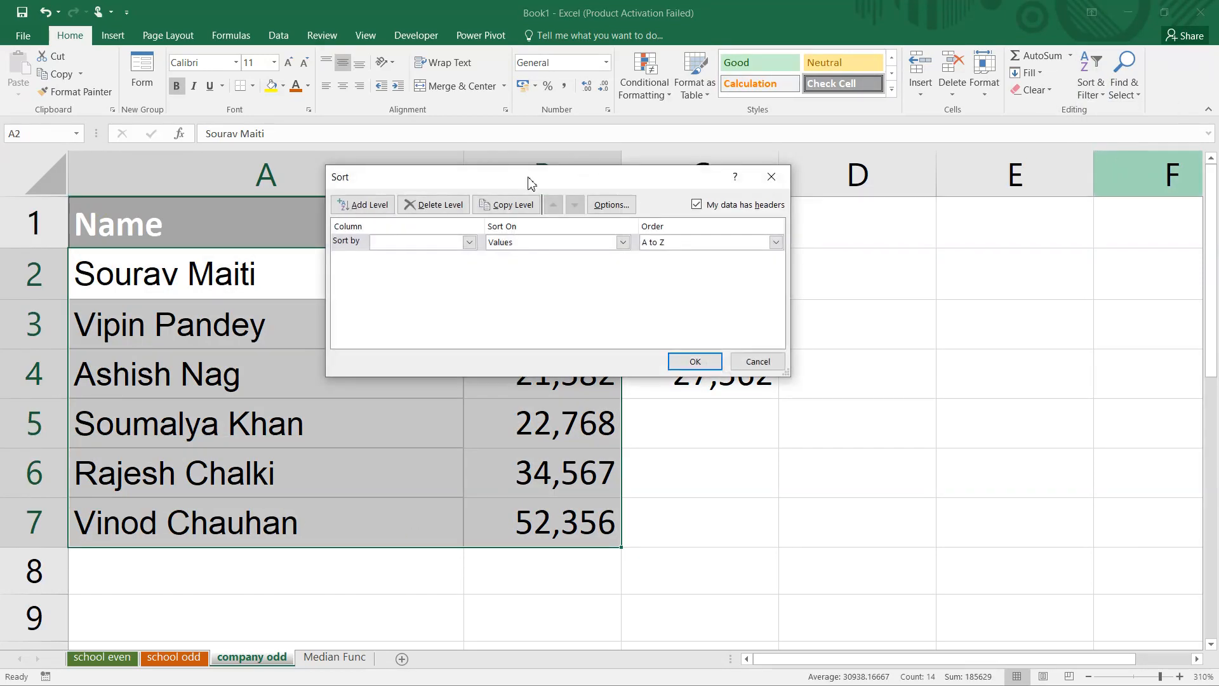
click(470, 242)
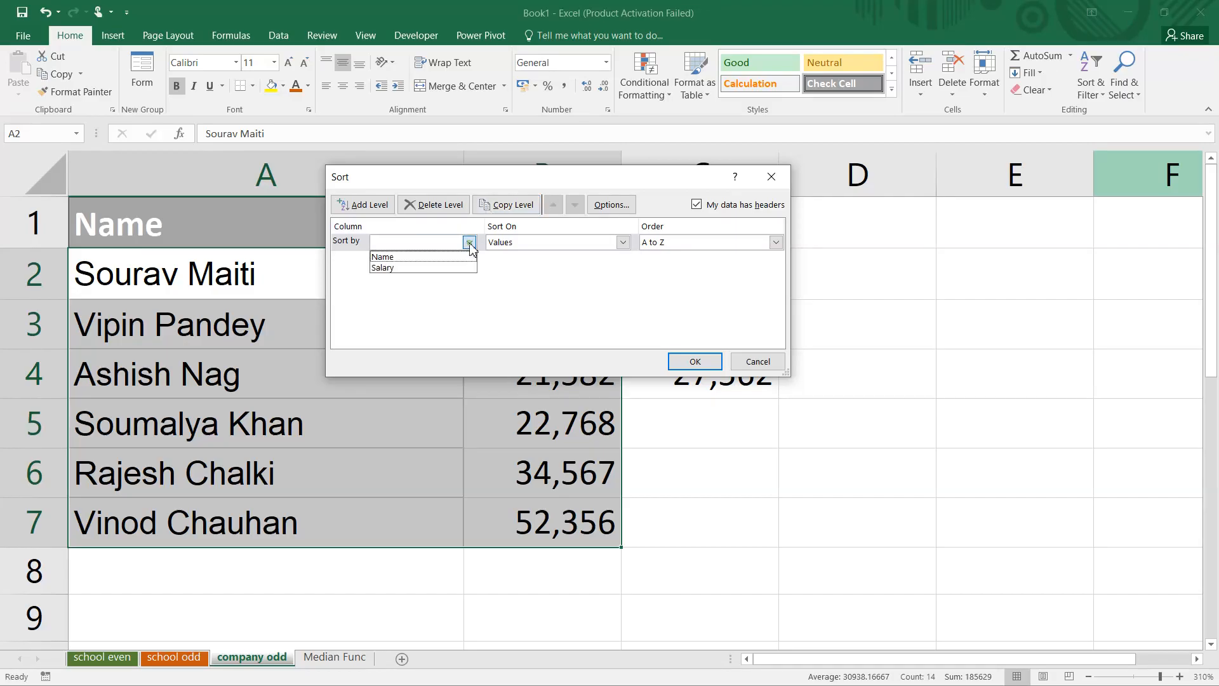
click(418, 267)
click(695, 361)
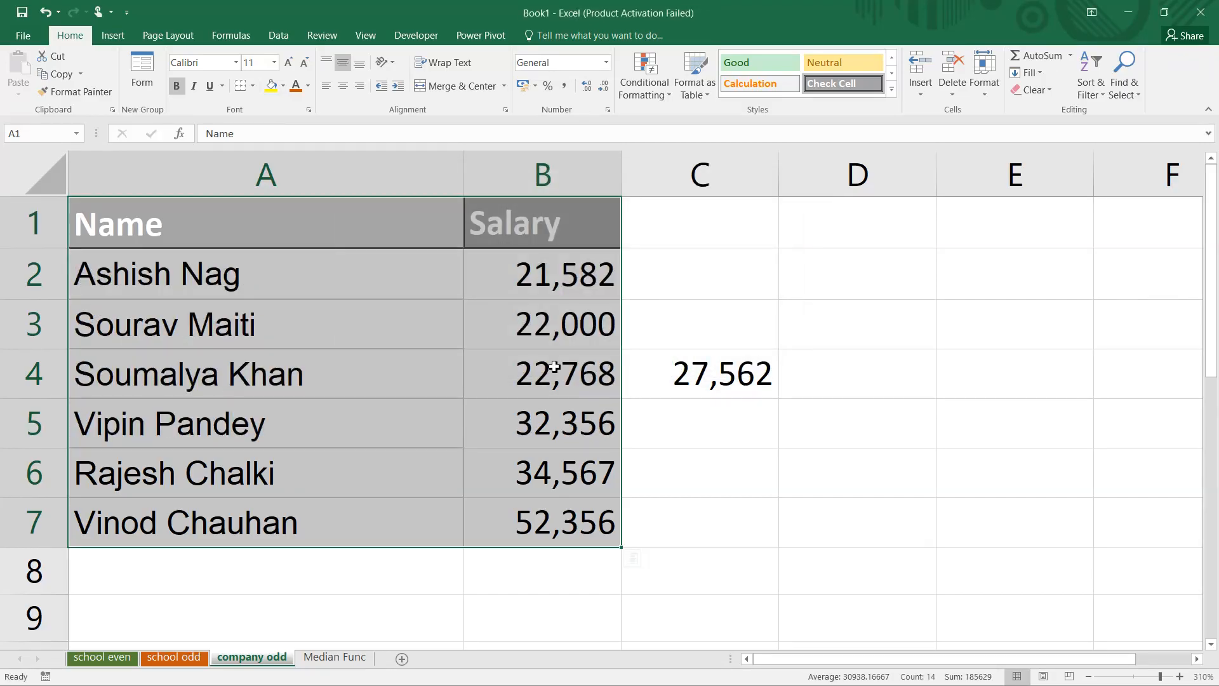
- Calculate the average of the two middle salaries in cell C5 with =AVERAGE(B4:B5)
click(554, 367)
key(shift+Down)
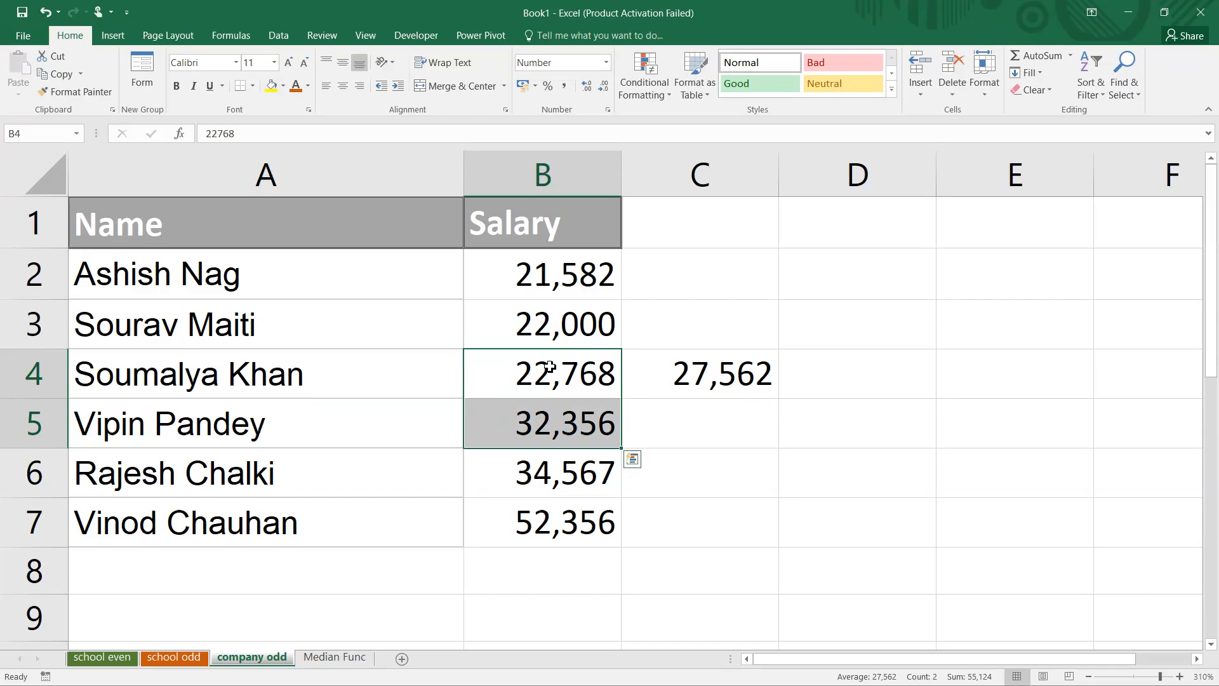
click(661, 422)
text(=avera)
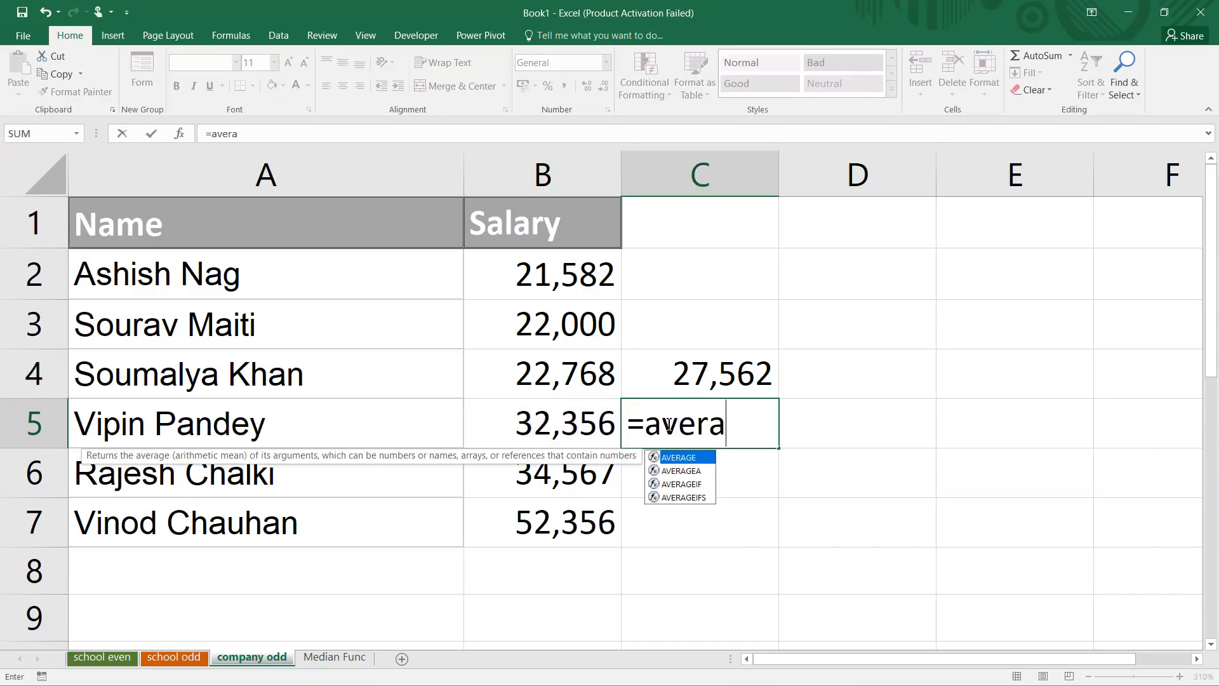
key(Tab)
click(563, 358)
drag(565, 405, 567, 424)
text())
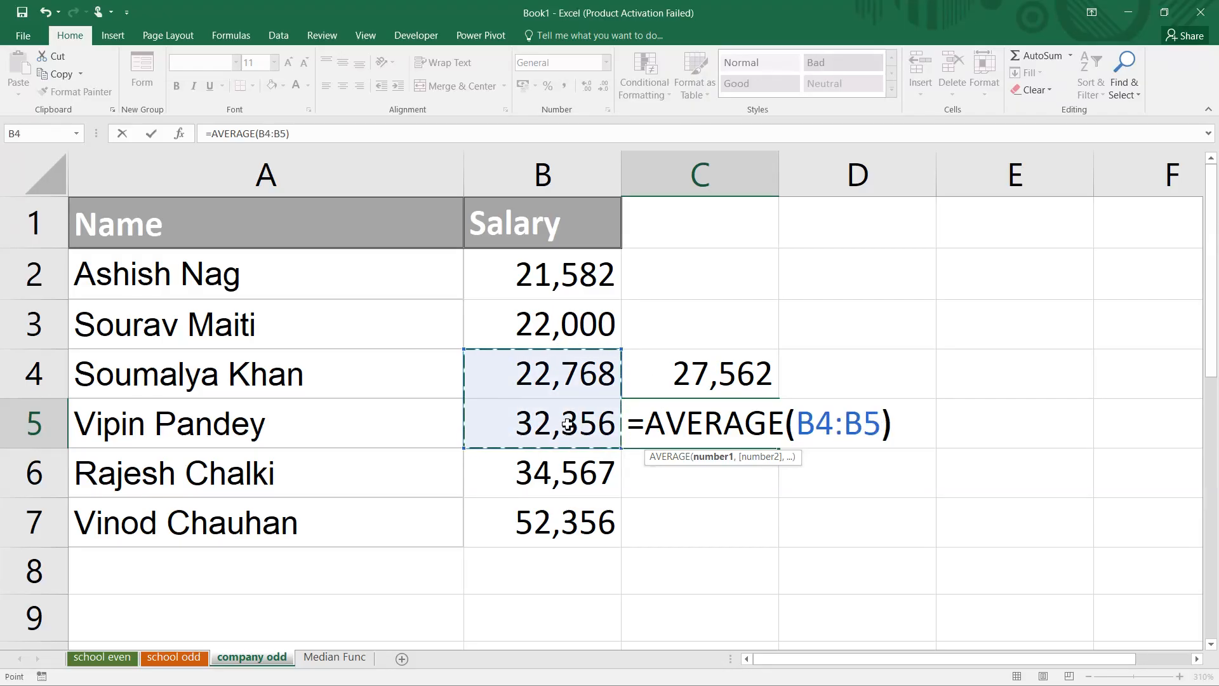
key(Return)
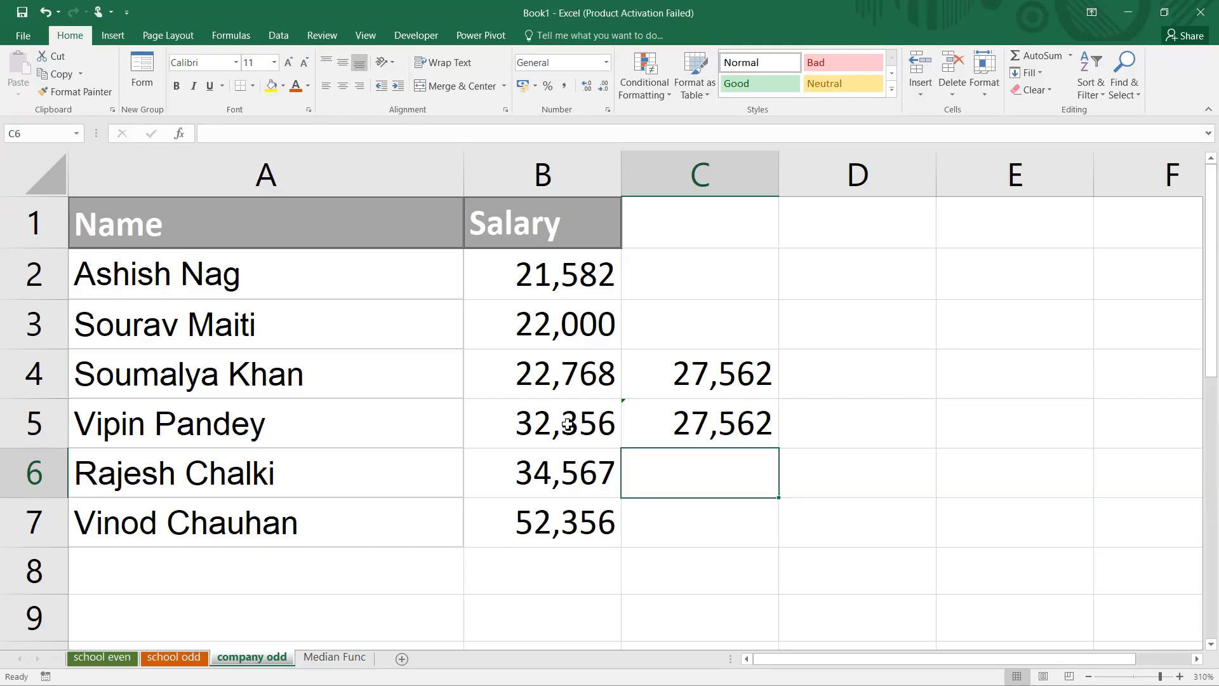
- Go to the Median Func sheet to review the description of the median function
click(353, 662)
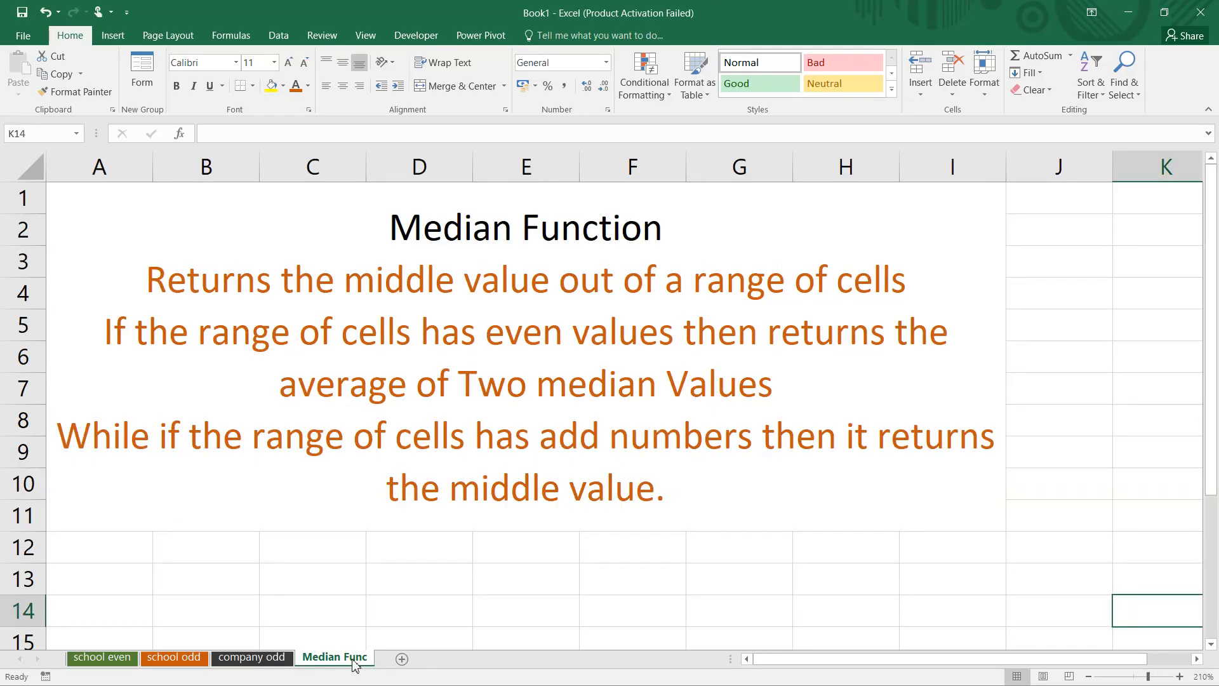